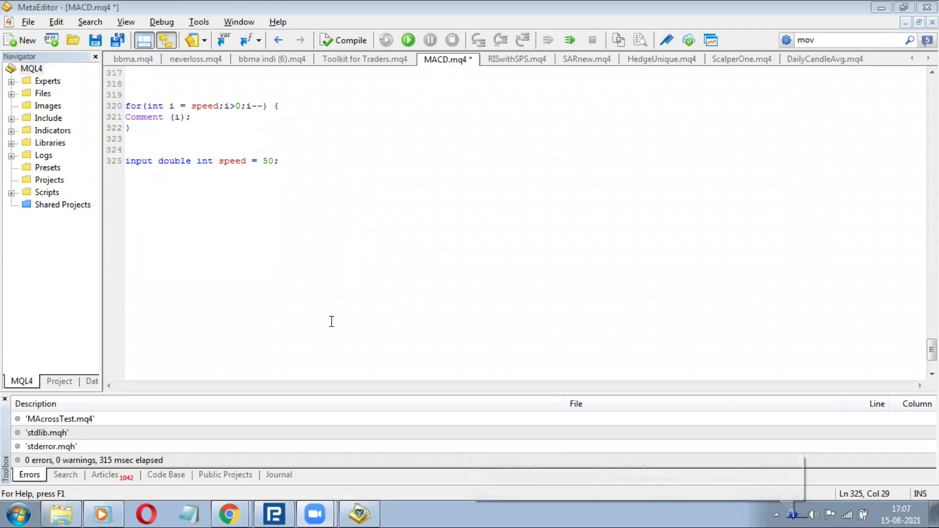
# Switch to the MetaTrader terminal and examine the two moving averages on the GBPUSD H1 chart.
pyautogui.click(273, 514)
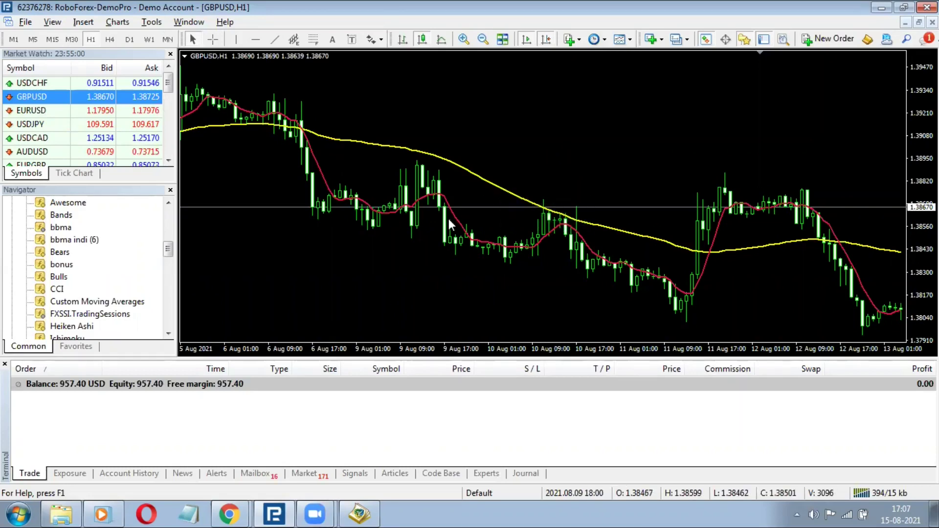
pyautogui.moveTo(450, 216)
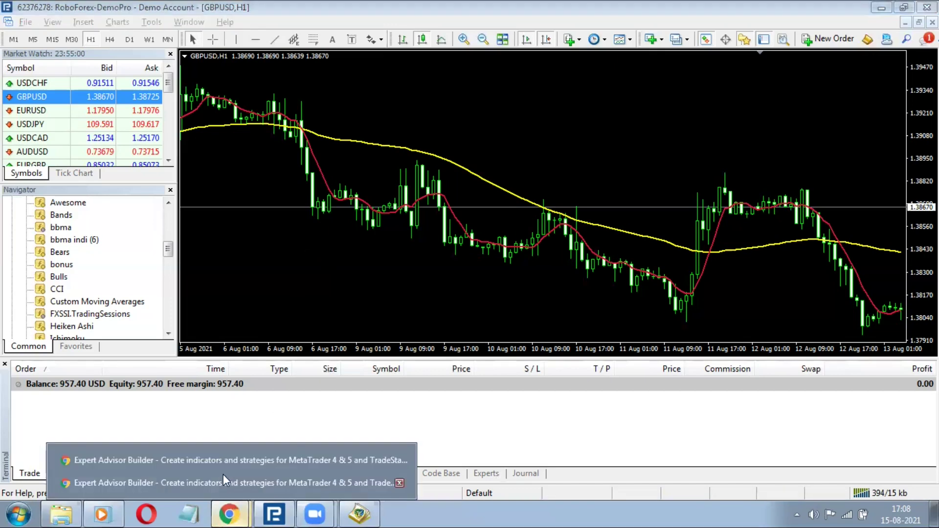
# Switch to EABuilder in the Chrome browser and begin a new MetaTrader 4 item of type Strategy.
pyautogui.hotkey('alt', 'Tab')
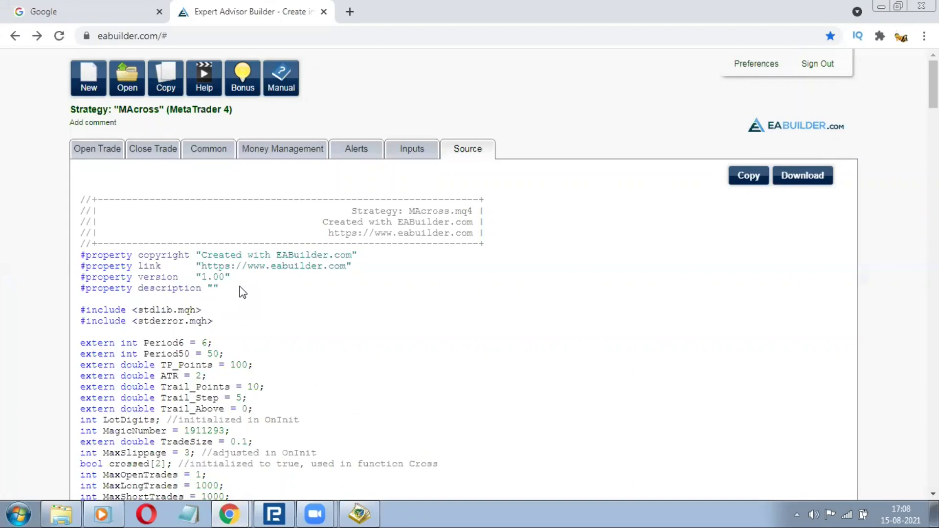
pyautogui.click(96, 86)
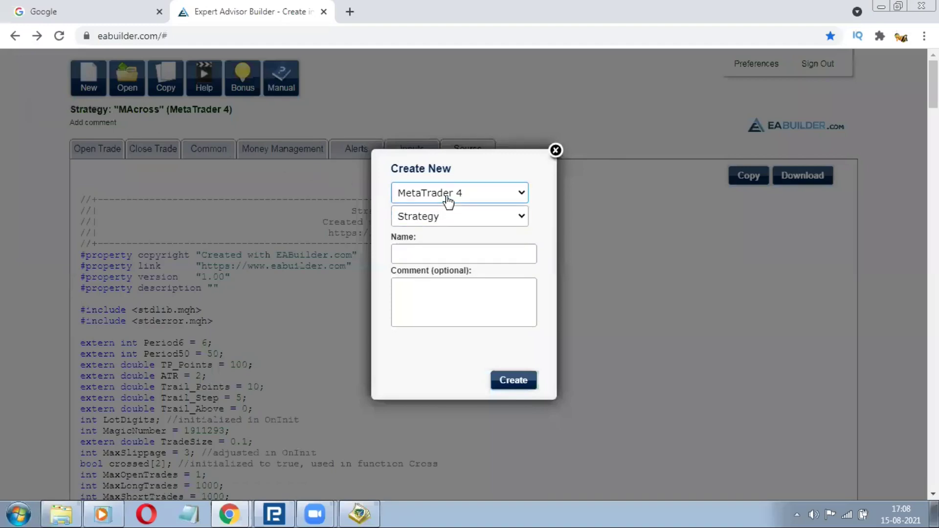
pyautogui.click(483, 218)
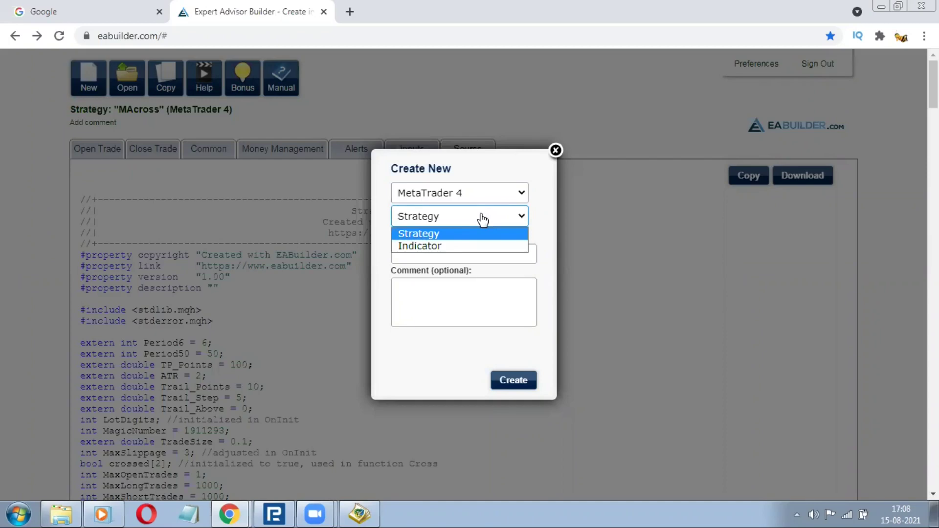
# Name the new strategy MA50and6 and create it.
pyautogui.click(444, 254)
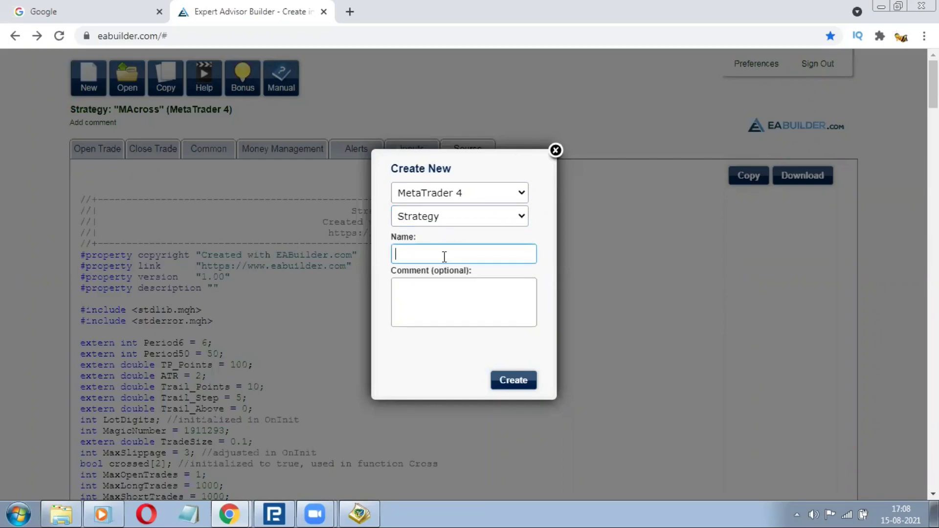
pyautogui.write('MA60and')
pyautogui.press('Left')
pyautogui.press('Left')
pyautogui.press('Left')
pyautogui.press('BackSpace')
pyautogui.press('BackSpace')
pyautogui.write('50')
pyautogui.press('End')
pyautogui.write('e')
pyautogui.click(510, 380)
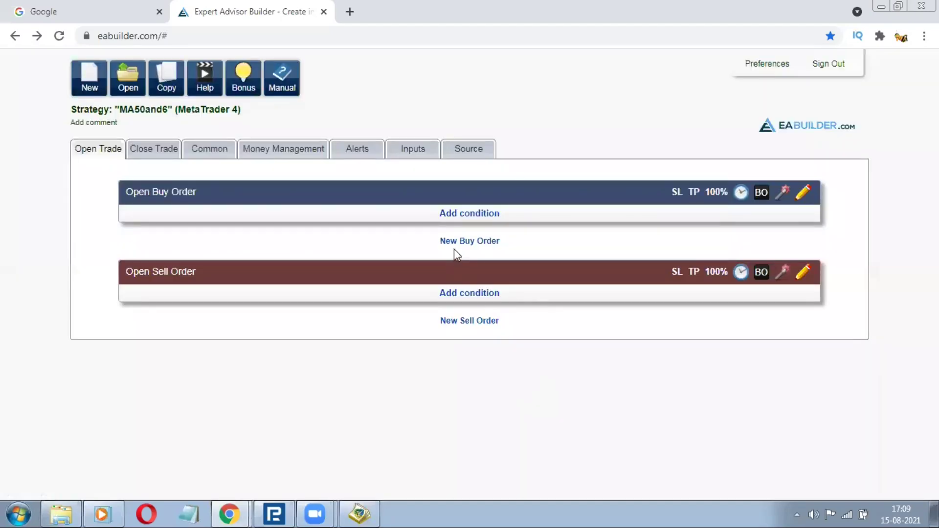
# Begin a buy order condition with a Moving Average of period 6 that crosses above the second operand.
pyautogui.click(466, 220)
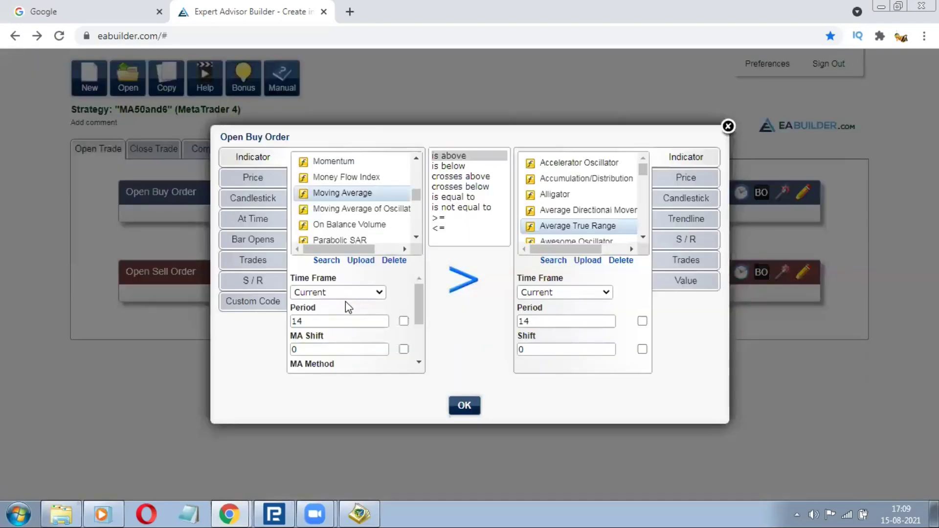
pyautogui.click(321, 321)
pyautogui.press('BackSpace')
pyautogui.press('BackSpace')
pyautogui.write('6')
pyautogui.click(473, 176)
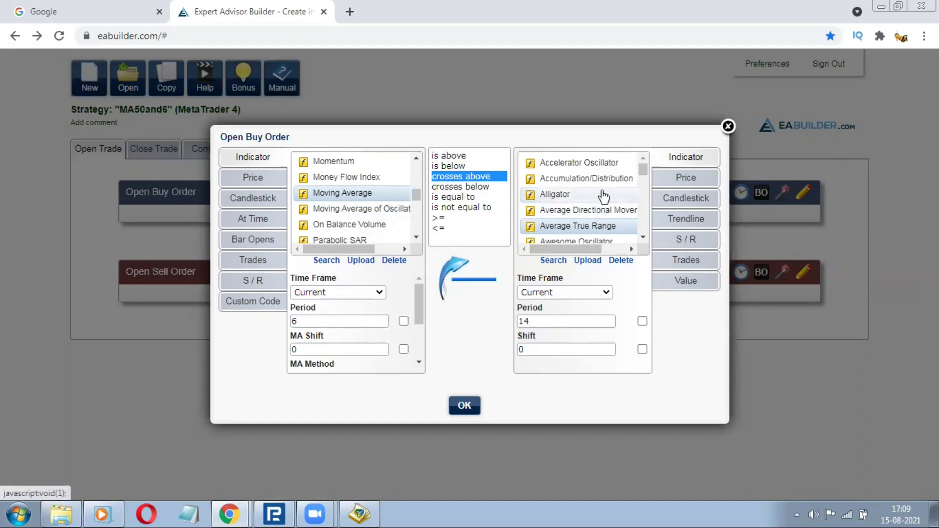
# Set the buy condition's second operand to a Moving Average with period 50.
pyautogui.scroll(-4, 603, 196)
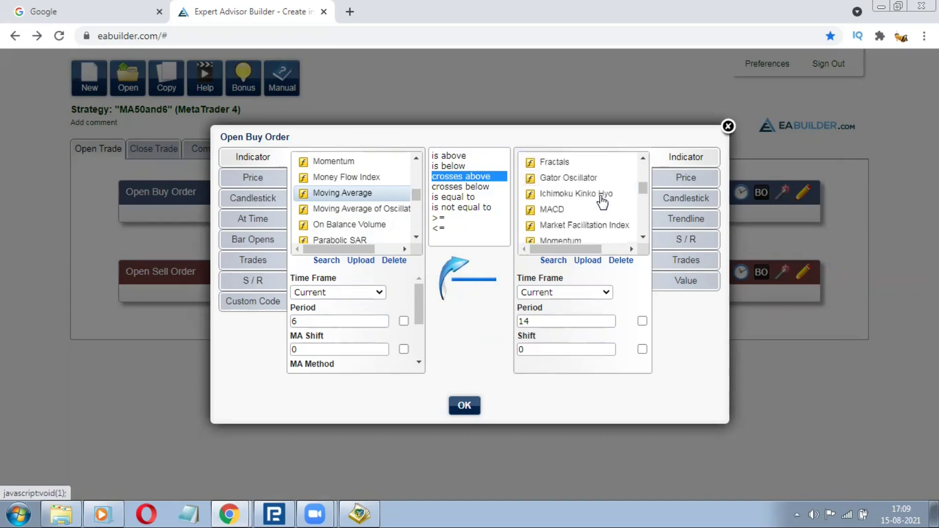
pyautogui.scroll(-2, 602, 200)
pyautogui.click(599, 204)
pyautogui.click(534, 323)
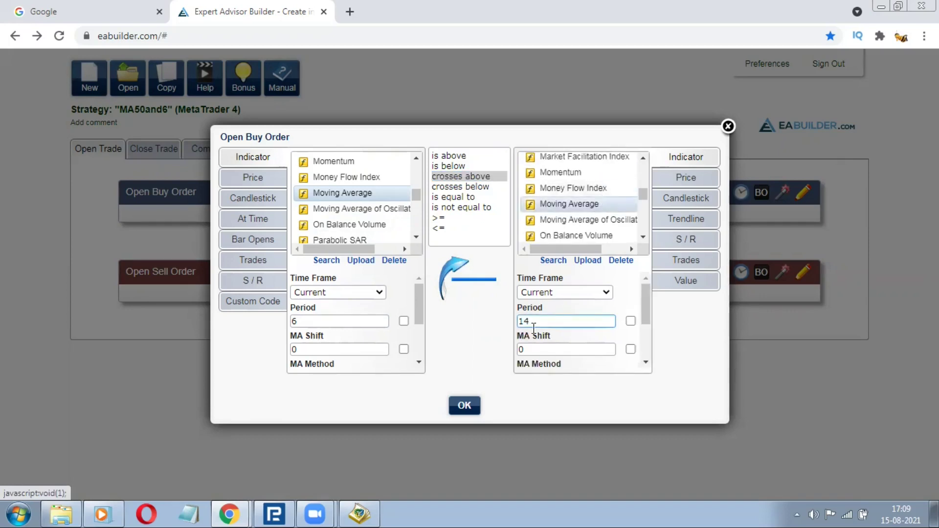
pyautogui.moveTo(538, 320); pyautogui.dragTo(511, 361)
pyautogui.write('50')
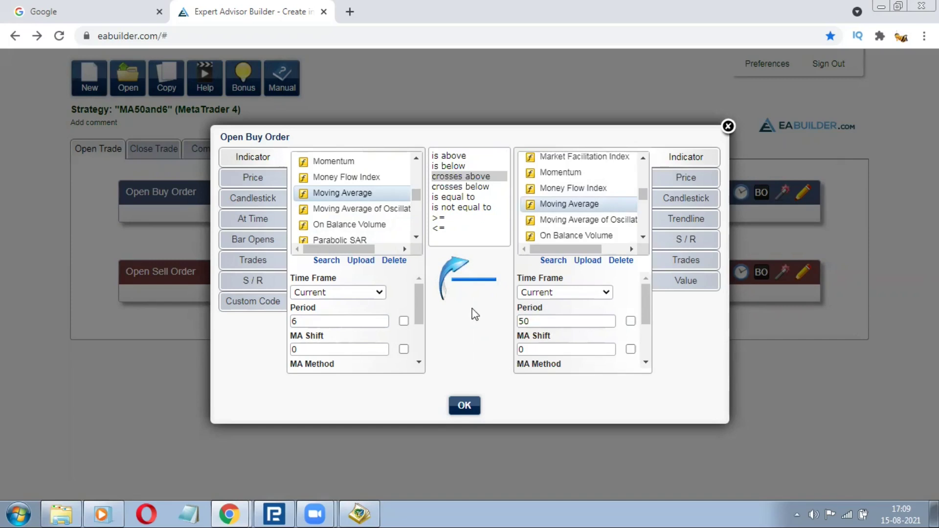
# Expose the first moving average's period as a new input named Period6 with value 6.
pyautogui.click(403, 321)
pyautogui.click(503, 361)
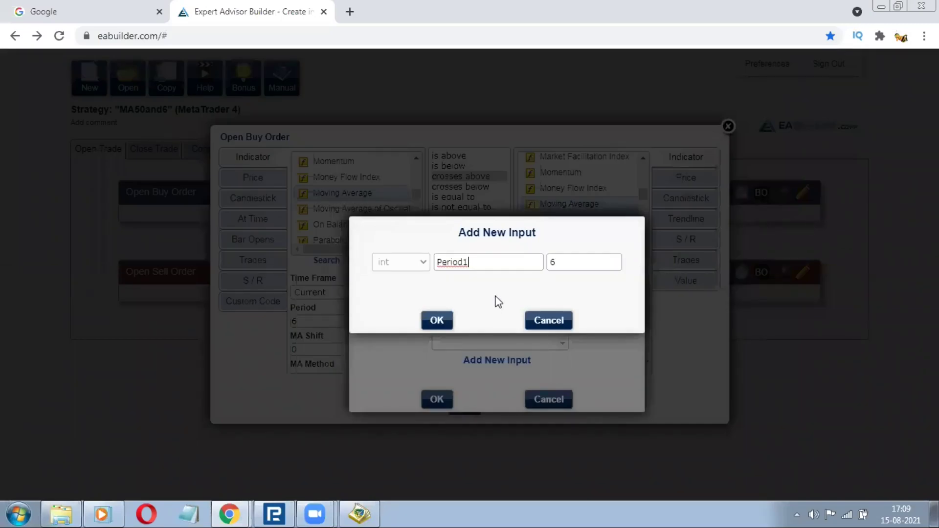
pyautogui.press('BackSpace')
pyautogui.write('6')
pyautogui.click(444, 327)
pyautogui.click(436, 398)
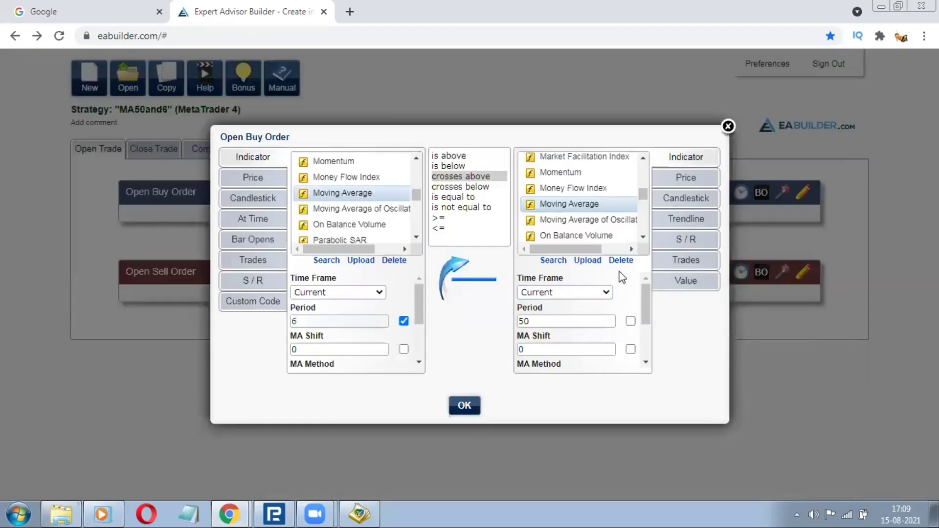
# Expose the second moving average's period as a new input named Period50 with value 50, and save the buy condition.
pyautogui.click(631, 321)
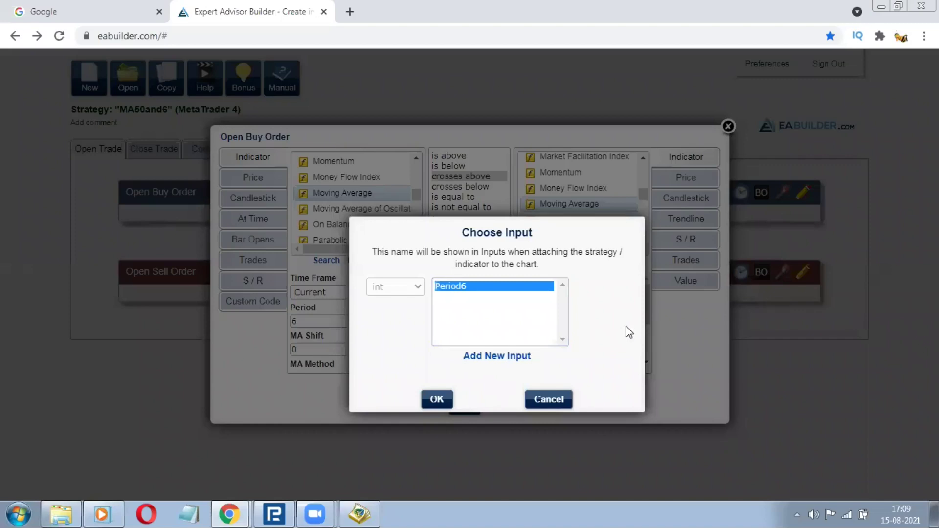
pyautogui.click(490, 356)
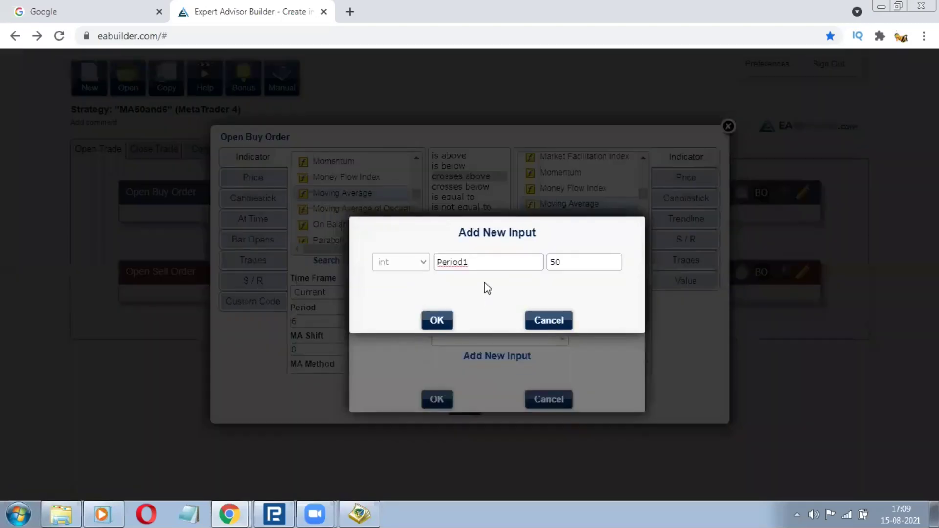
pyautogui.write('50')
pyautogui.press('Left')
pyautogui.press('BackSpace')
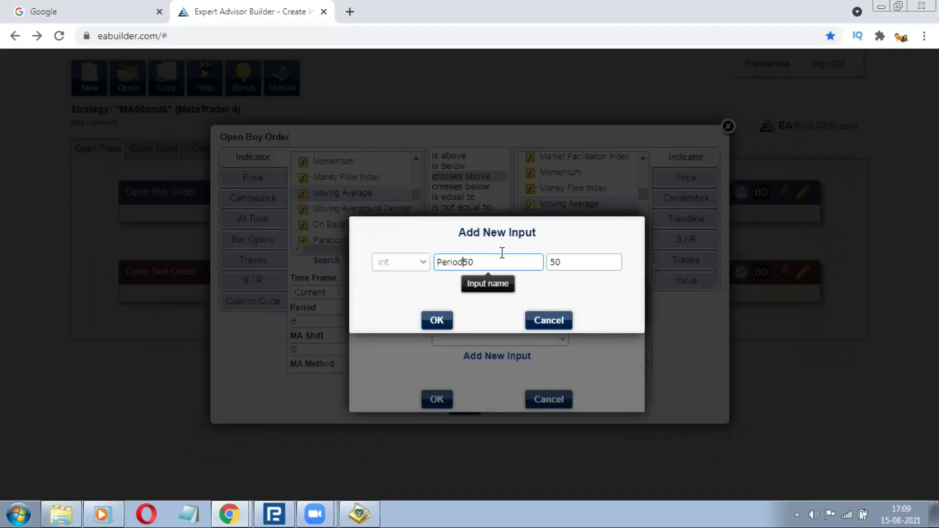
pyautogui.click(436, 320)
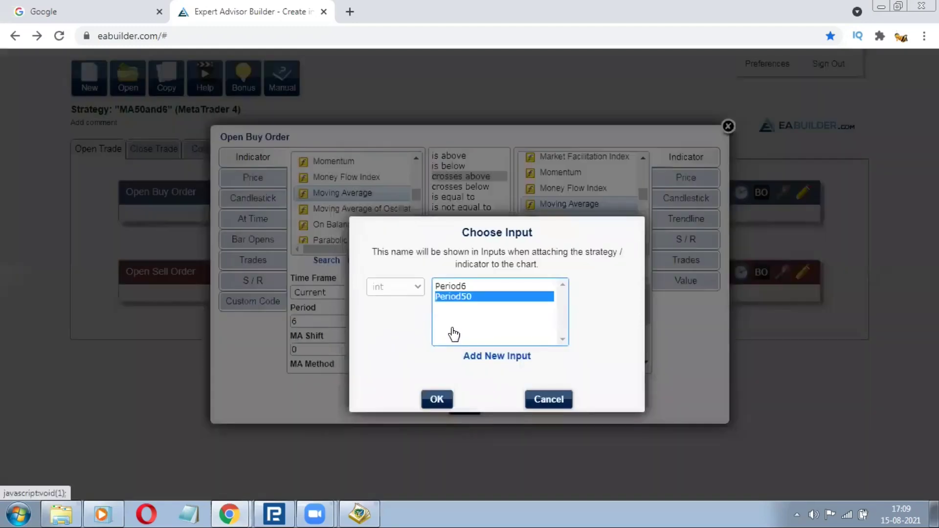
pyautogui.click(448, 405)
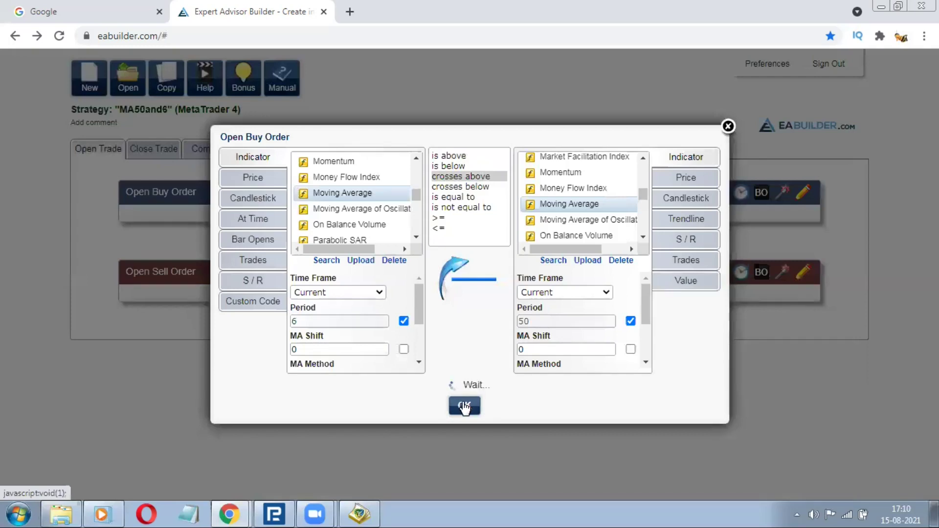
pyautogui.click(464, 406)
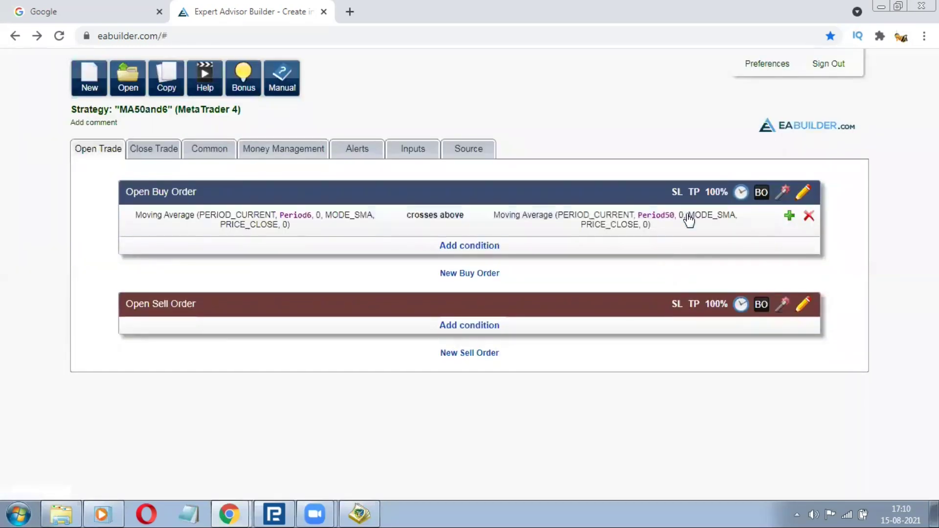
# Add a take profit of 100 pips to the buy order, exposed as a new input named TP_Points.
pyautogui.click(694, 193)
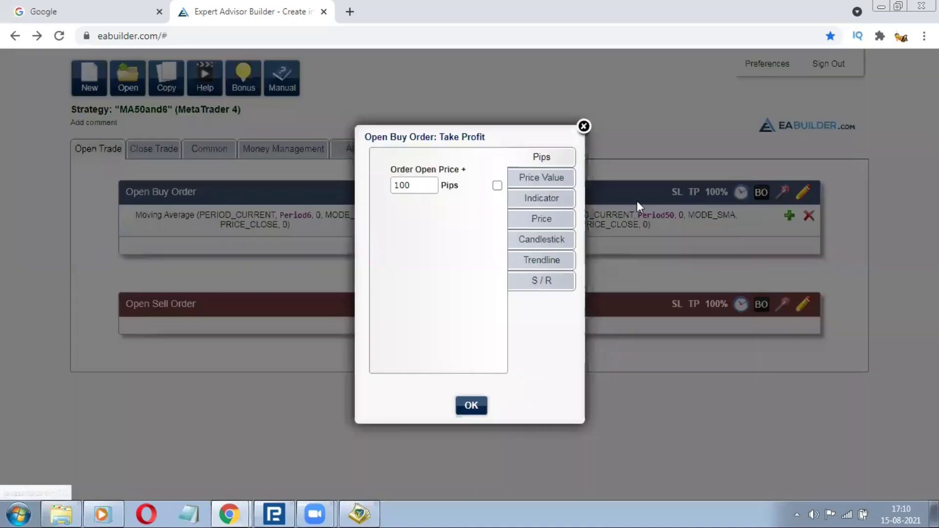
pyautogui.click(496, 186)
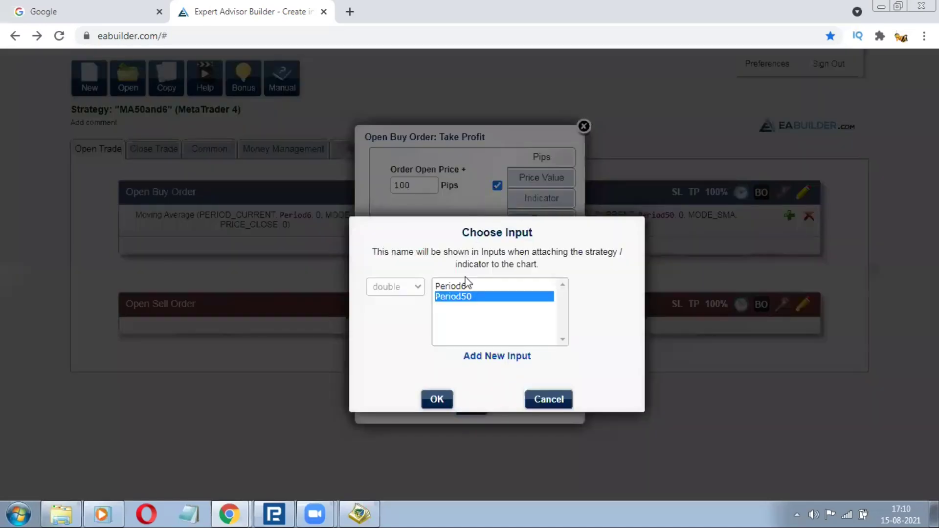
pyautogui.click(489, 359)
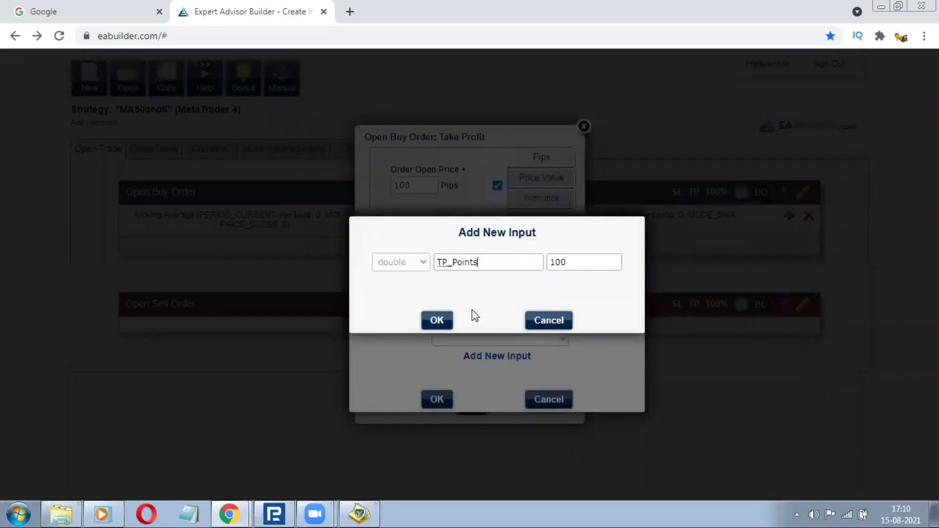
pyautogui.click(442, 321)
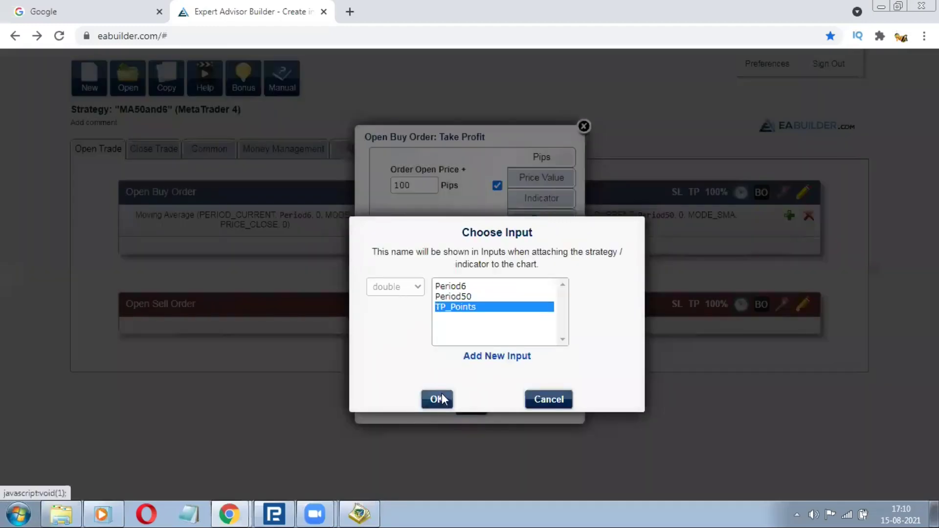
pyautogui.click(440, 397)
pyautogui.click(472, 406)
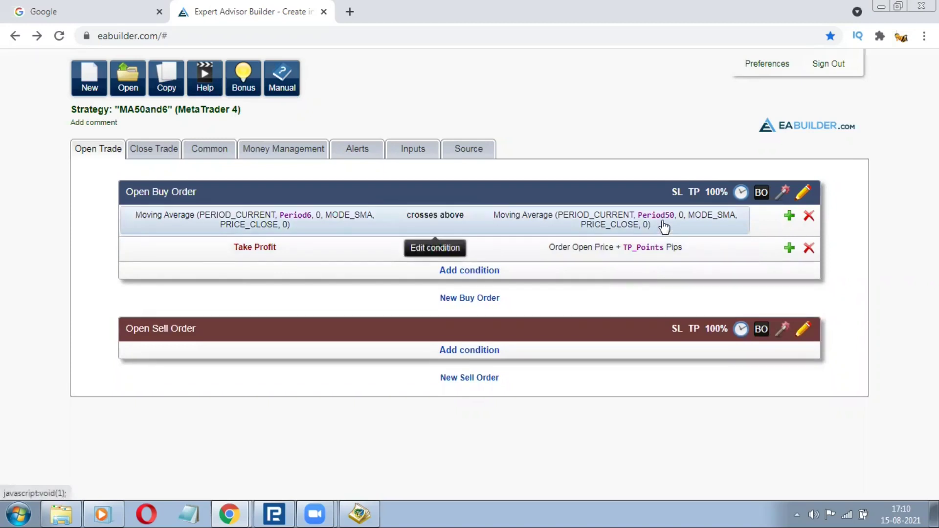
# Add a stop loss to the buy order at the order open price minus 100 pips.
pyautogui.click(676, 191)
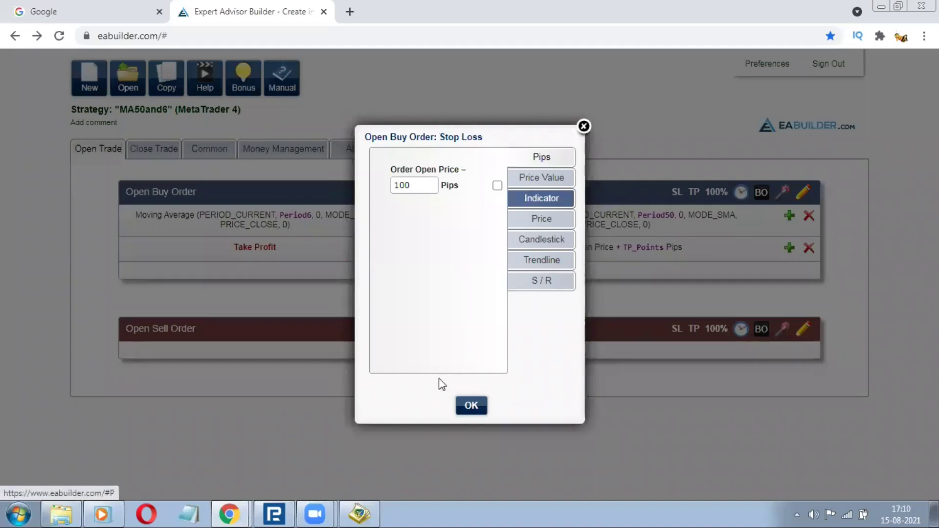
pyautogui.click(583, 126)
pyautogui.click(676, 191)
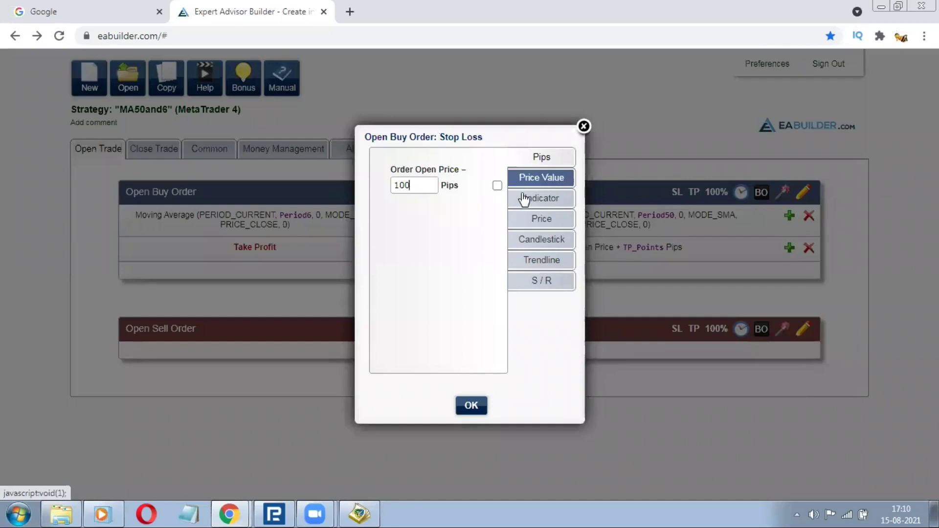
pyautogui.click(472, 407)
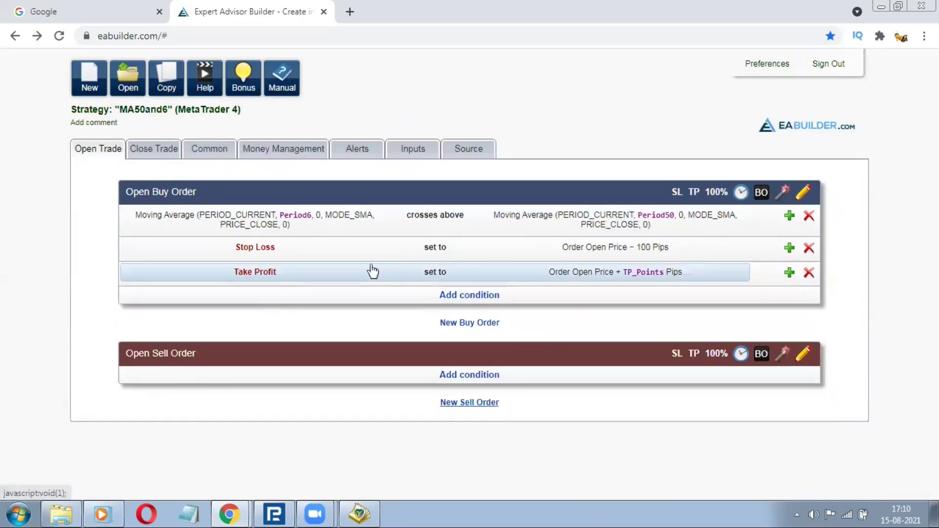
# Extend the buy order's stop loss by subtracting the Average True Range indicator with period 14 and shift 0.
pyautogui.click(790, 248)
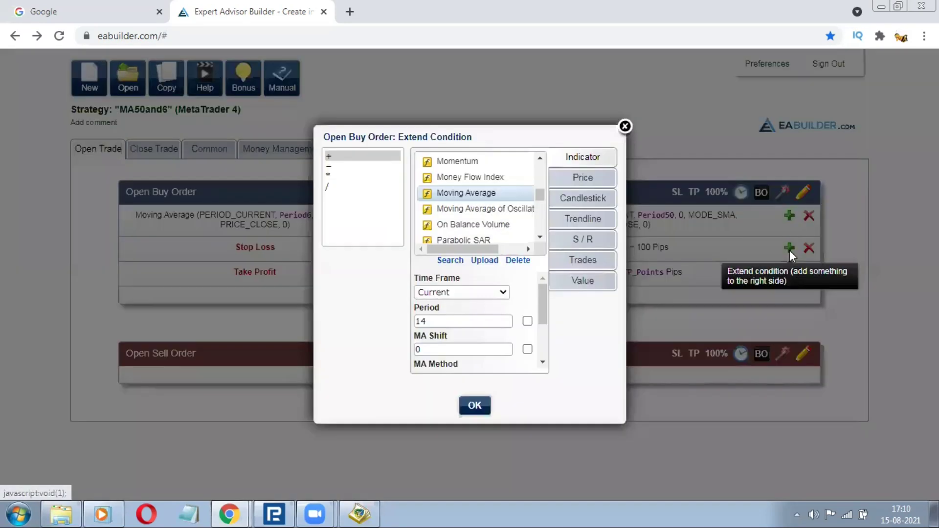
pyautogui.click(329, 167)
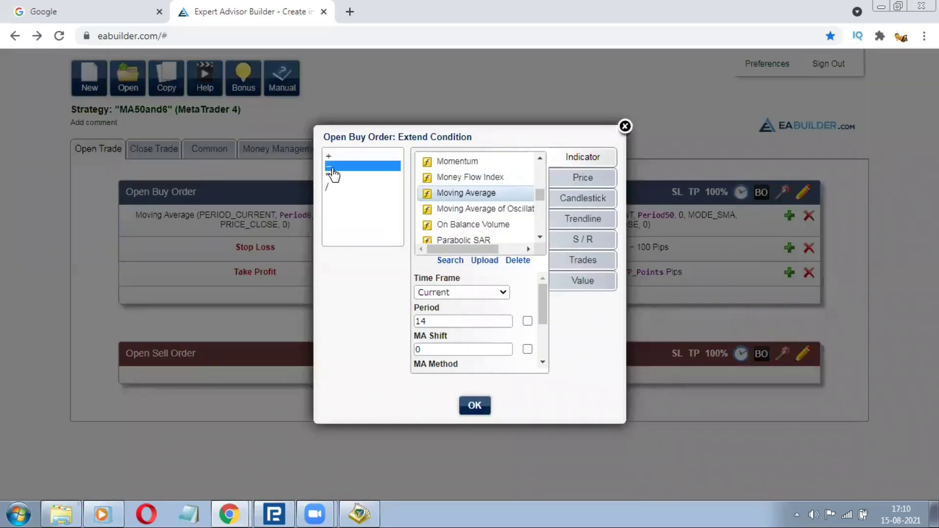
pyautogui.click(449, 260)
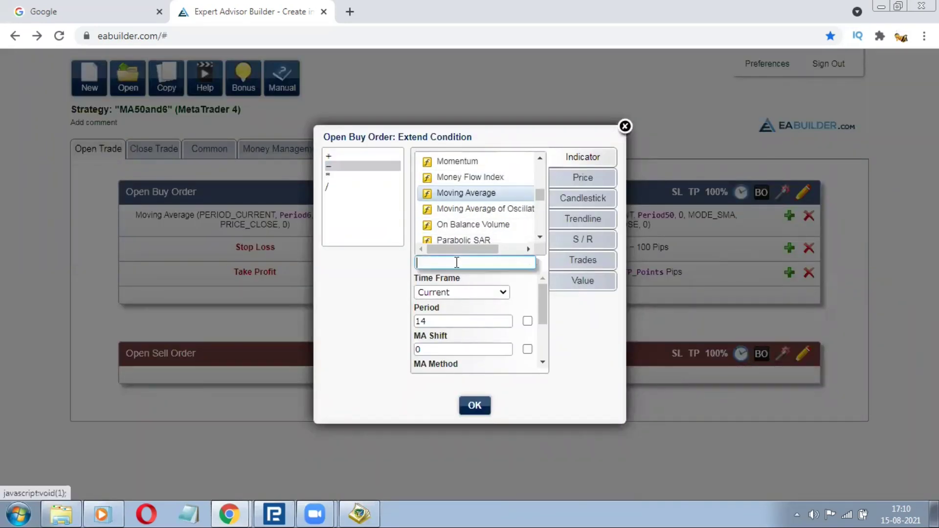
pyautogui.write('ave')
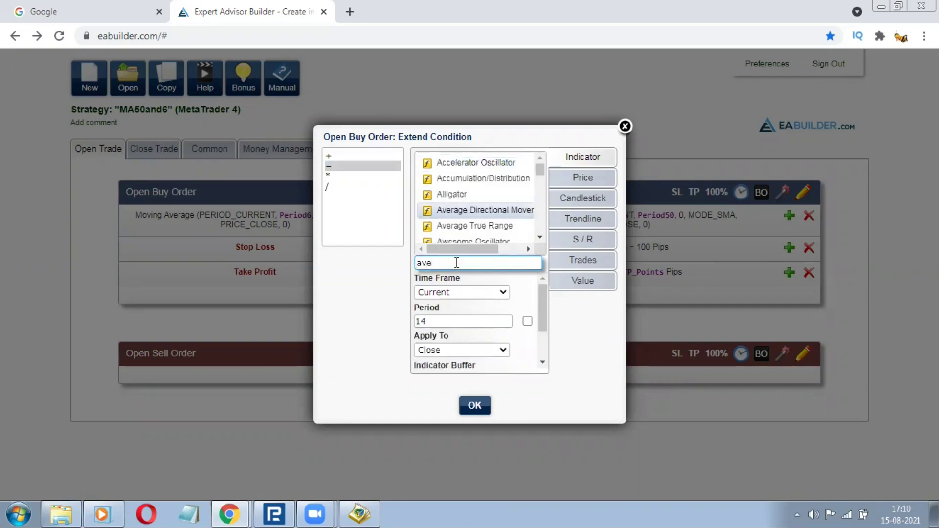
pyautogui.click(452, 227)
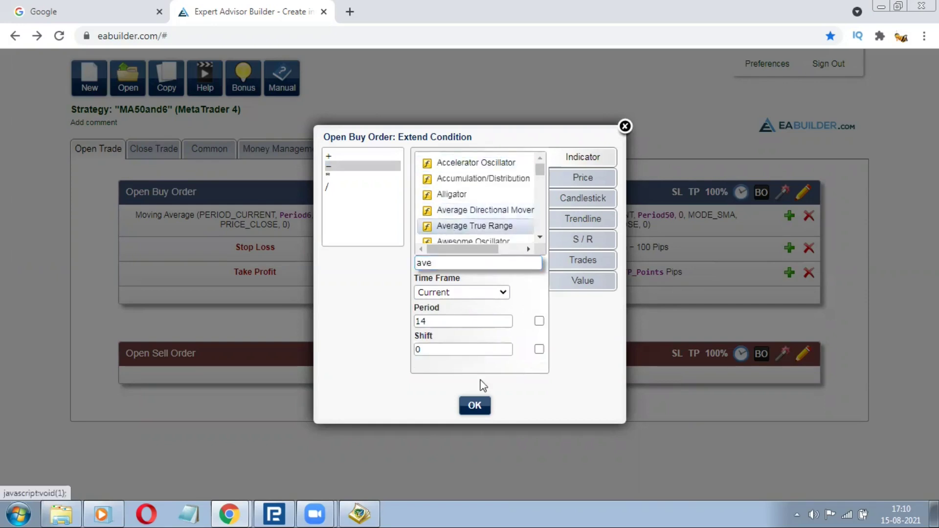
pyautogui.click(481, 411)
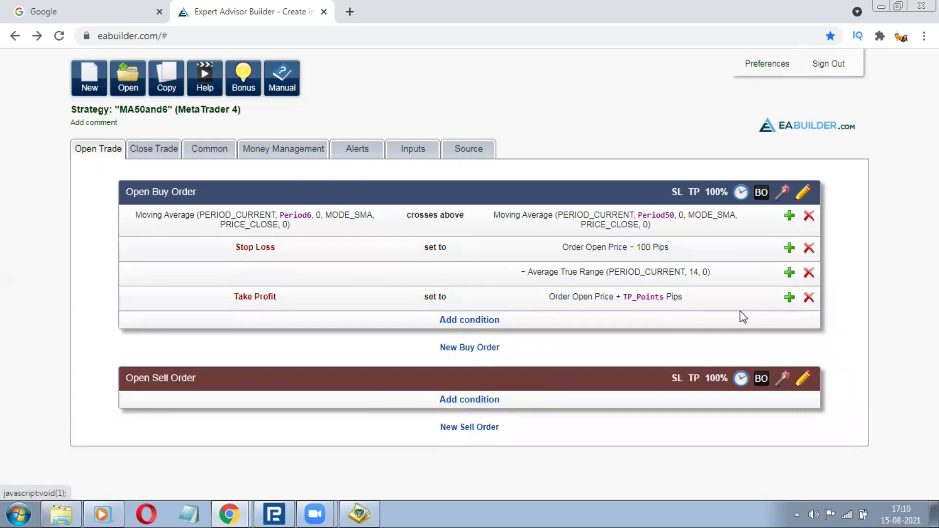
# Extend the buy order's stop loss by multiplying the Average True Range by 6, exposed as a new input named ATR.
pyautogui.click(789, 272)
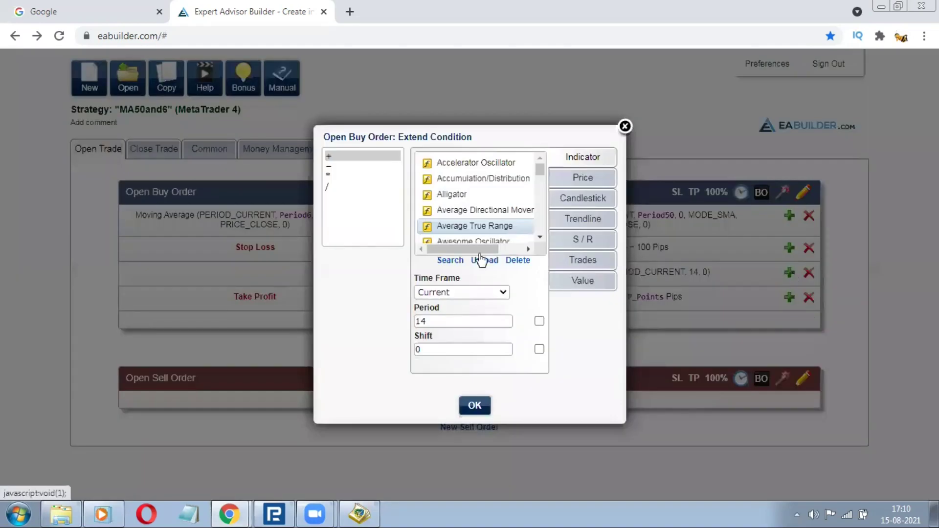
pyautogui.click(332, 177)
pyautogui.click(583, 279)
pyautogui.click(440, 177)
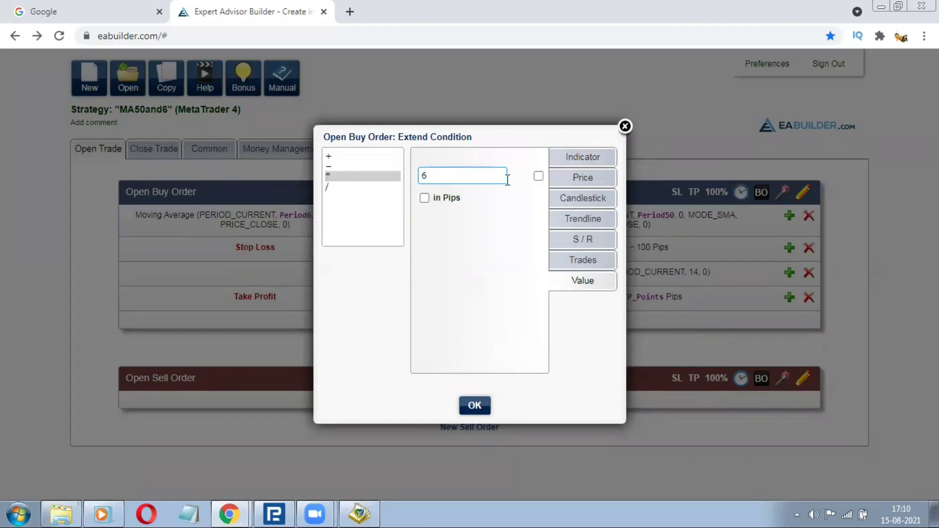
pyautogui.click(539, 177)
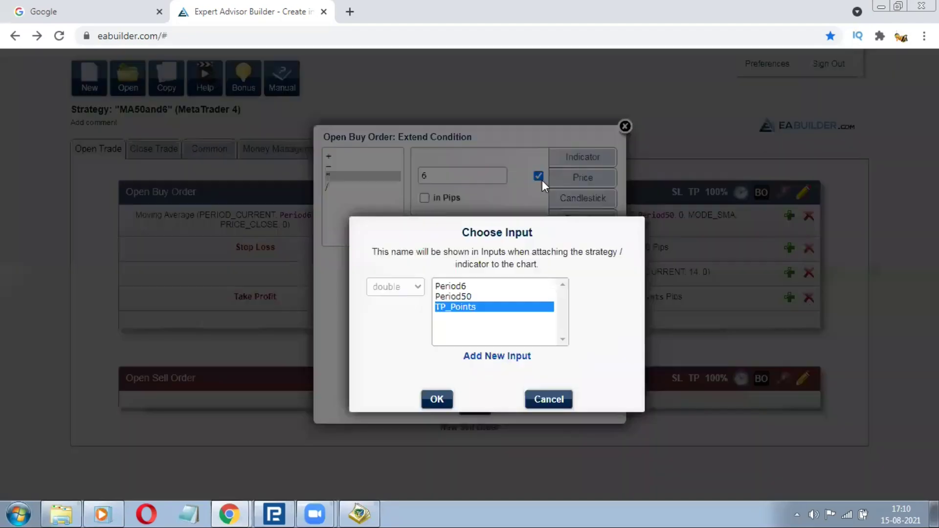
pyautogui.click(483, 357)
pyautogui.write('ATR')
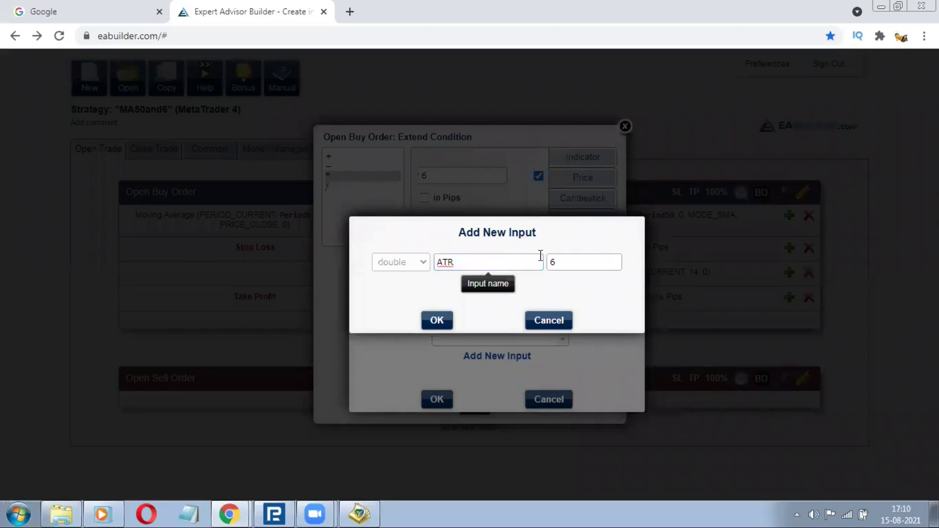
pyautogui.click(437, 321)
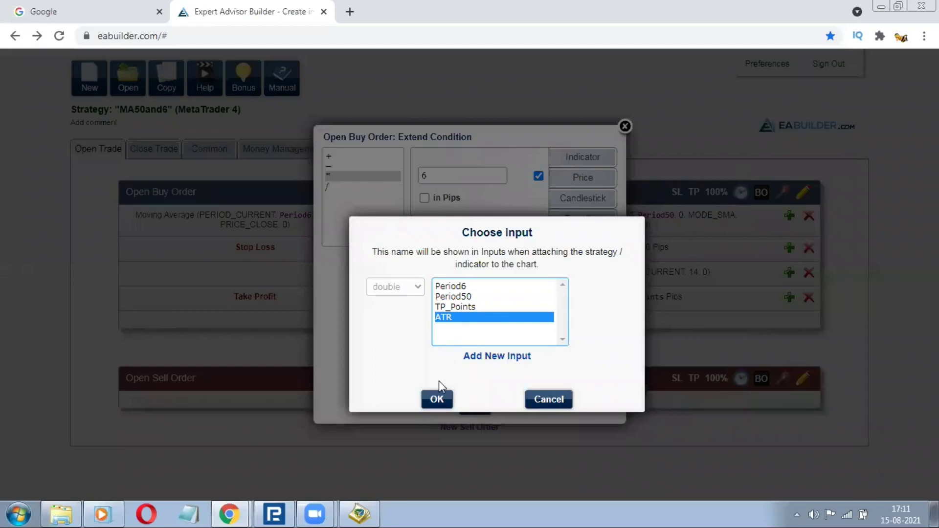
pyautogui.click(436, 399)
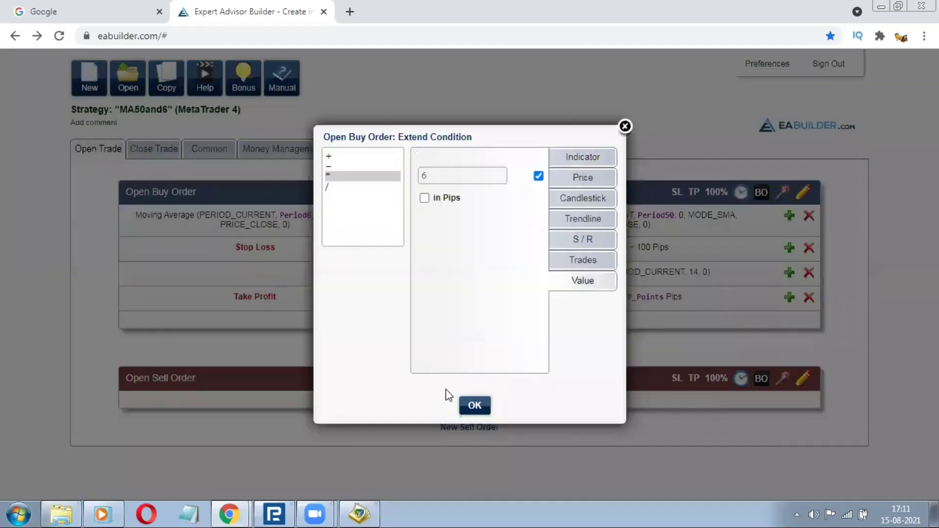
pyautogui.click(484, 410)
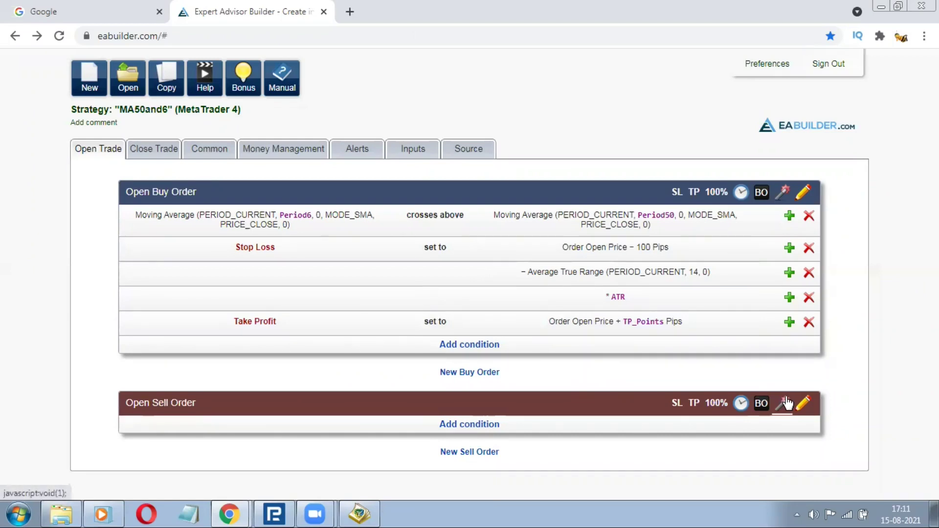
# Generate the sell order's conditions as the opposite of the buy order's, and check the close-trade rules.
pyautogui.scroll(-2, 601, 373)
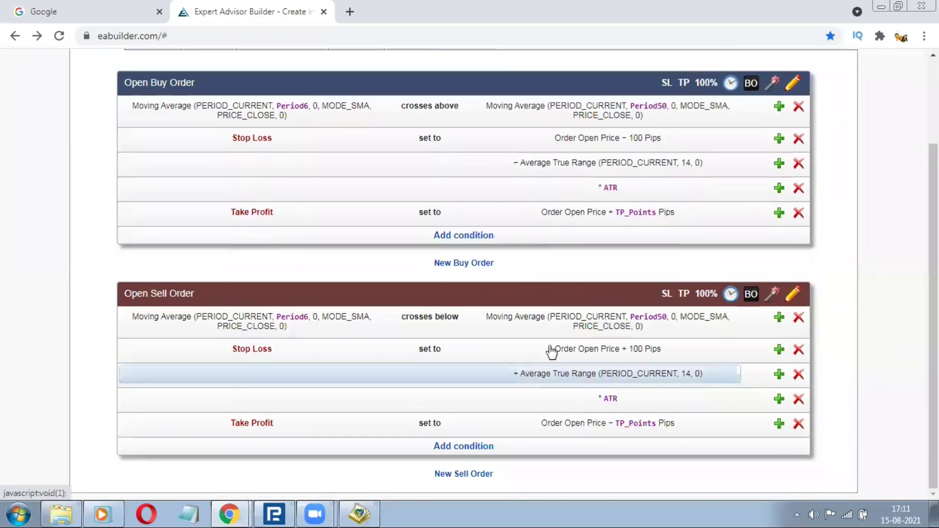
pyautogui.scroll(2, 551, 352)
pyautogui.click(153, 149)
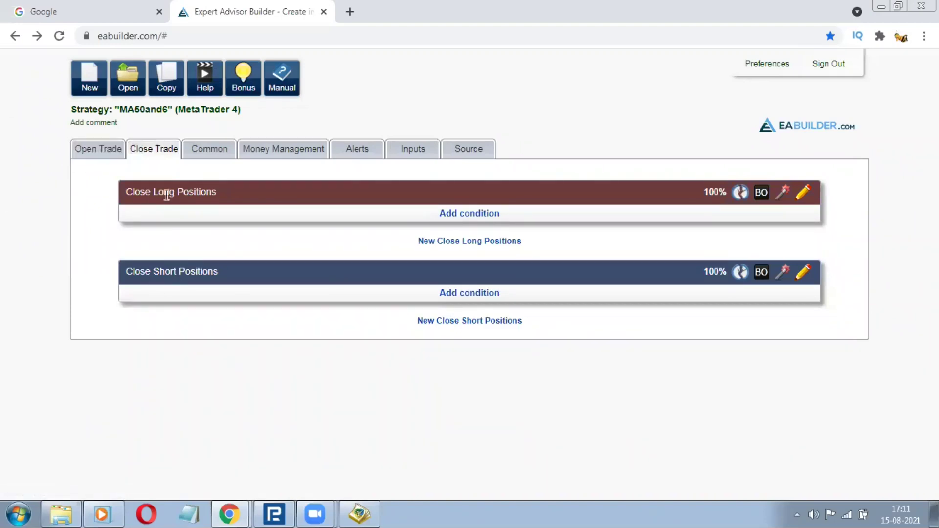
# Start a trailing stop of 10 pips for long positions, exposed as a new input named Trail_Points.
pyautogui.click(211, 150)
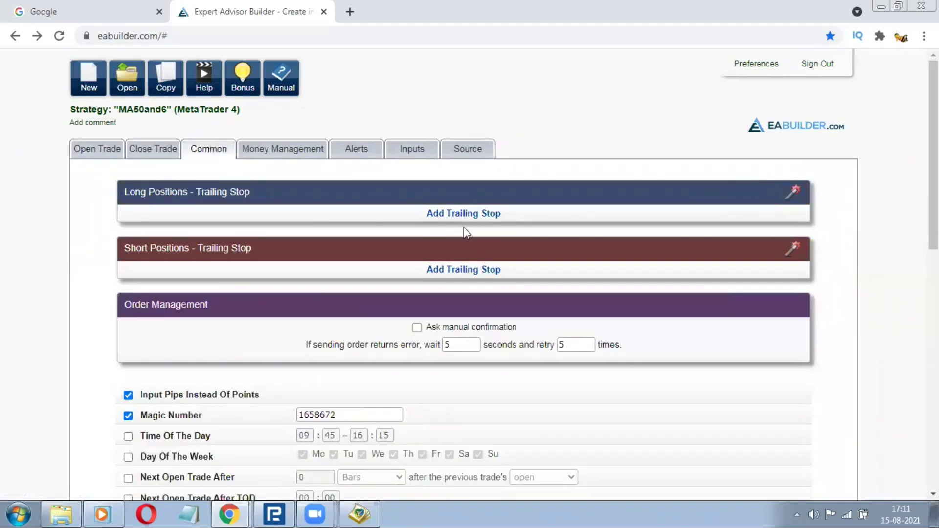
pyautogui.click(454, 215)
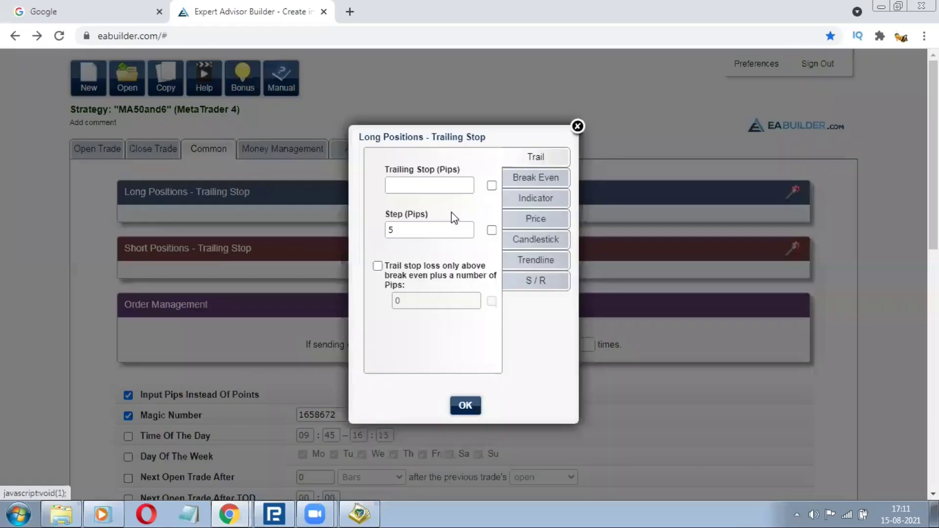
pyautogui.click(491, 185)
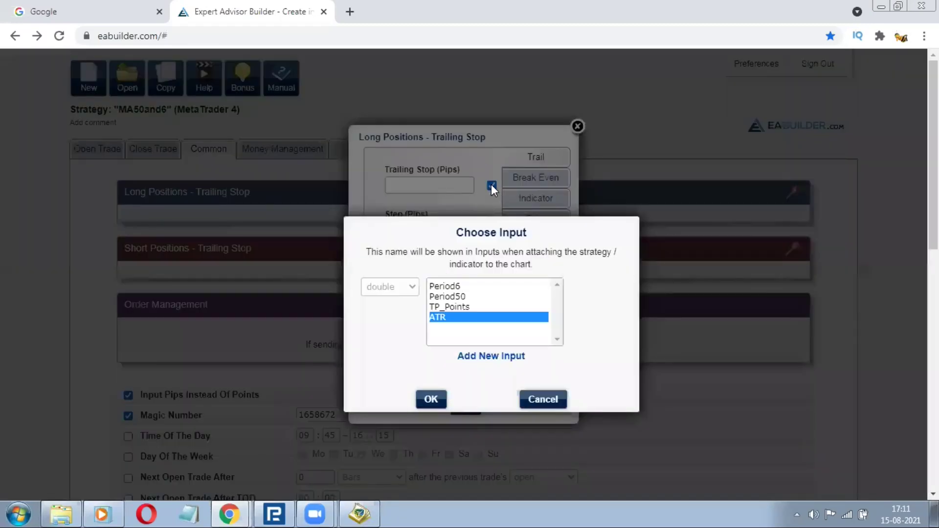
pyautogui.click(467, 356)
pyautogui.click(467, 355)
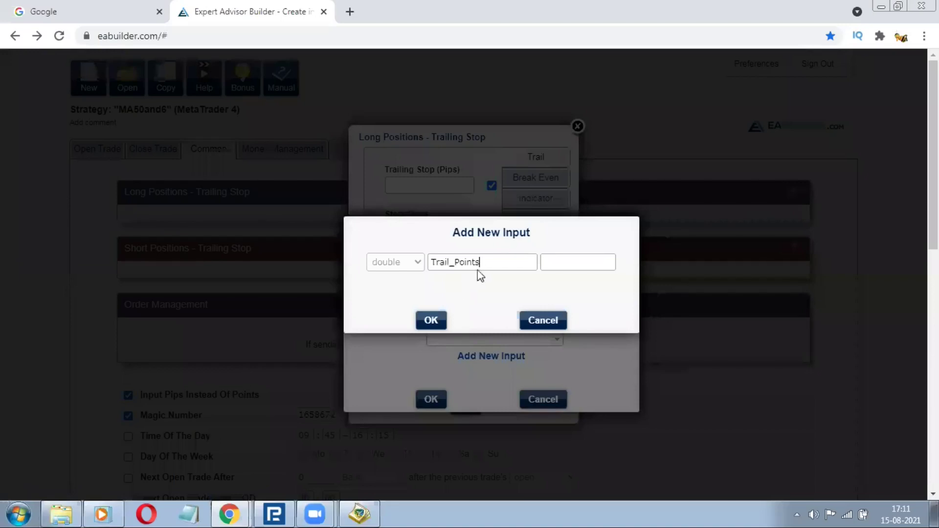
pyautogui.click(575, 263)
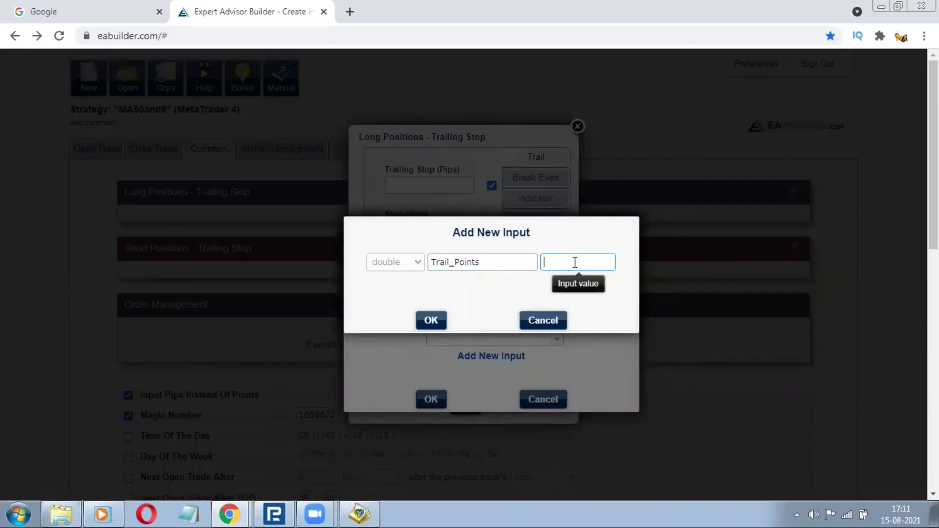
pyautogui.click(438, 321)
pyautogui.click(430, 398)
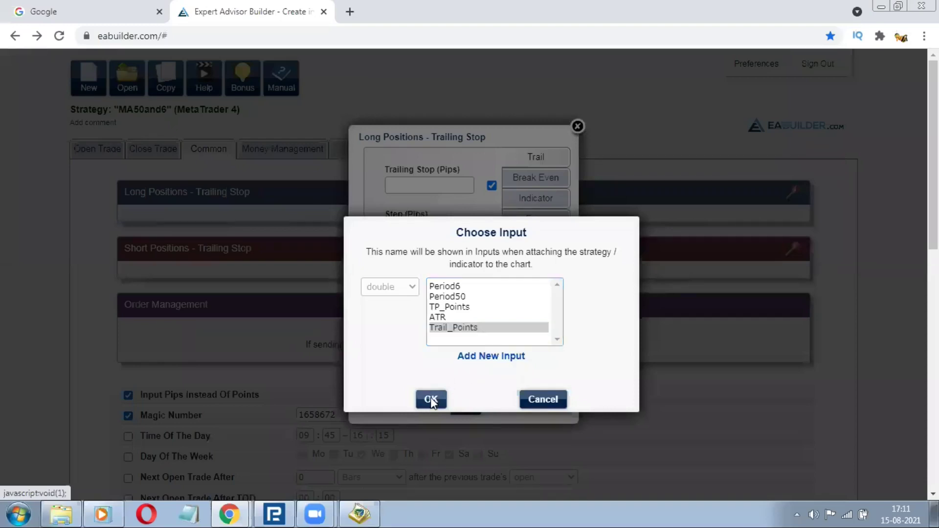
# Expose the long trailing stop's 5-pip step as a new input named Trail_Step.
pyautogui.click(492, 230)
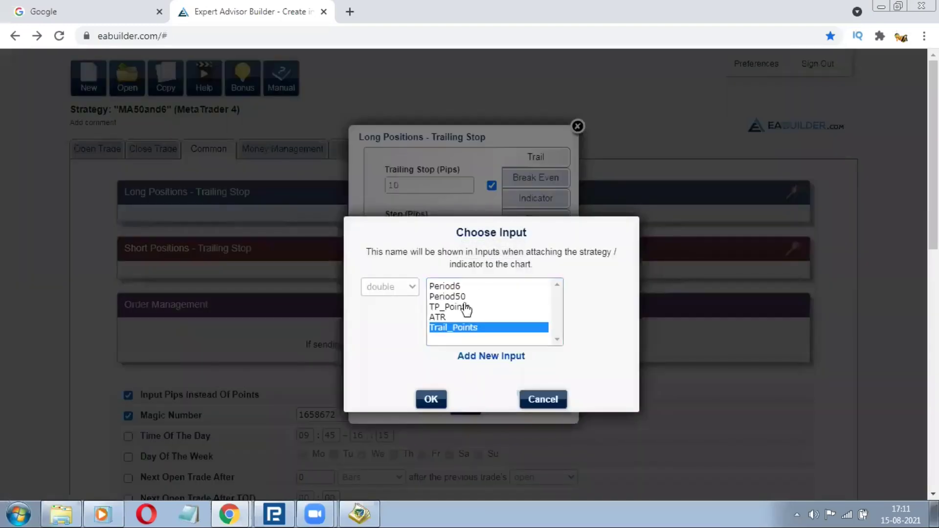
pyautogui.click(476, 356)
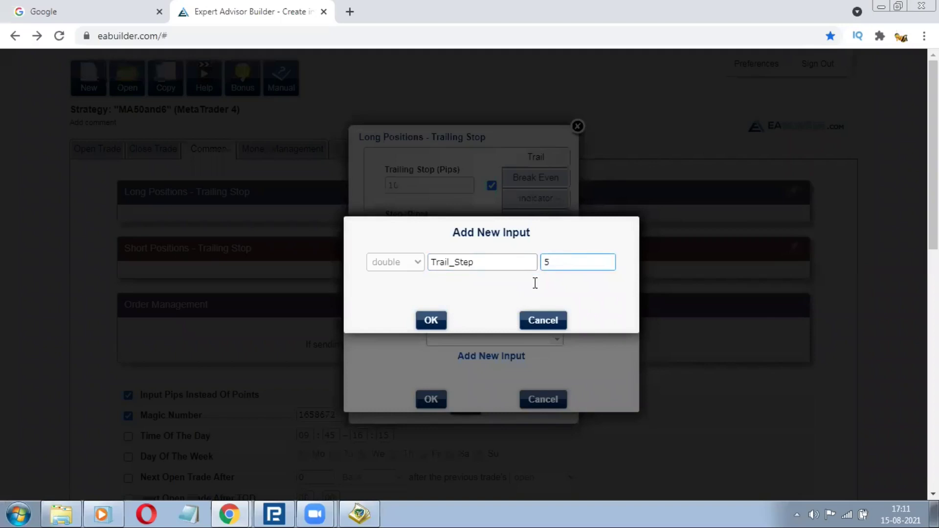
pyautogui.click(435, 324)
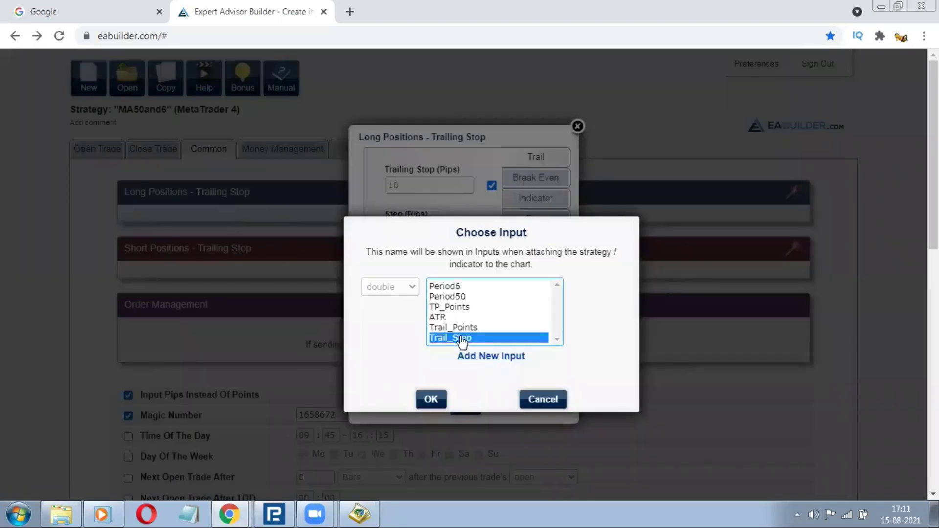
pyautogui.click(431, 398)
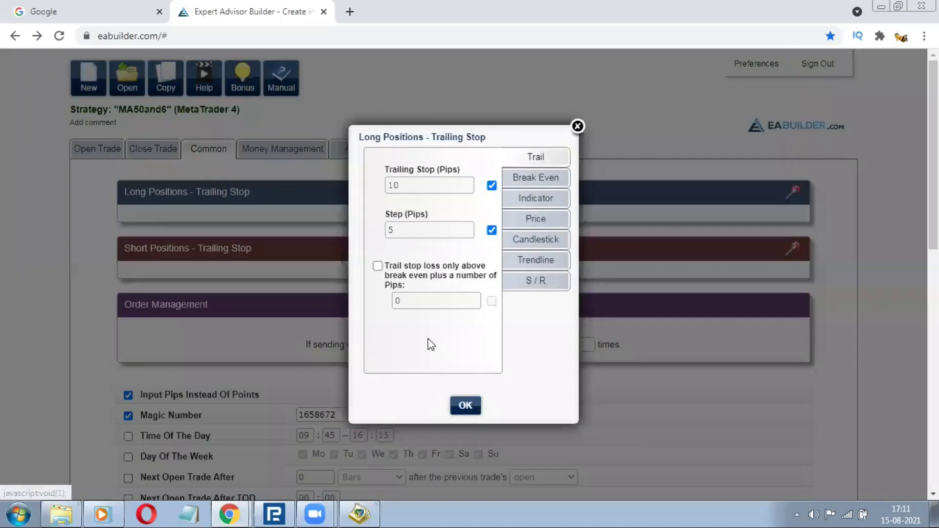
# Trail only above break even plus 0 pips, exposed as a new input named Trail_Above, and save the long trailing stop.
pyautogui.click(378, 267)
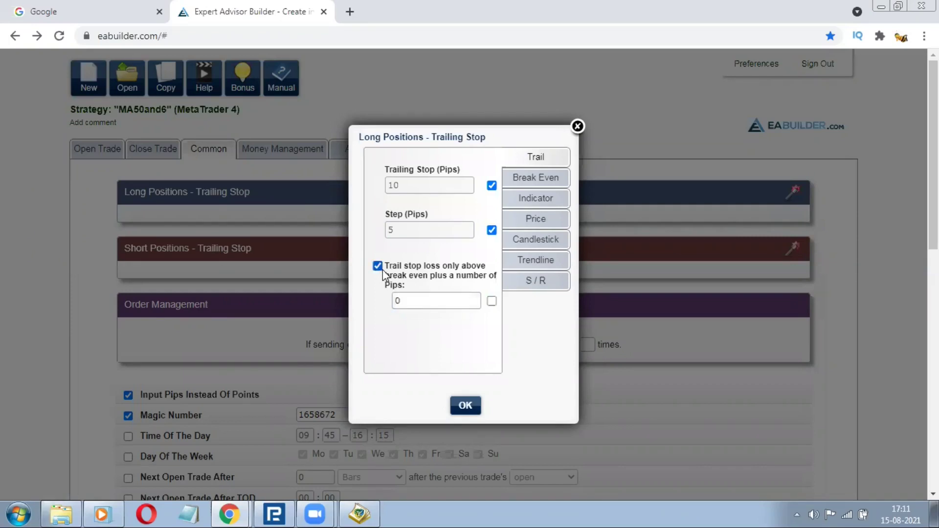
pyautogui.click(491, 301)
pyautogui.click(482, 356)
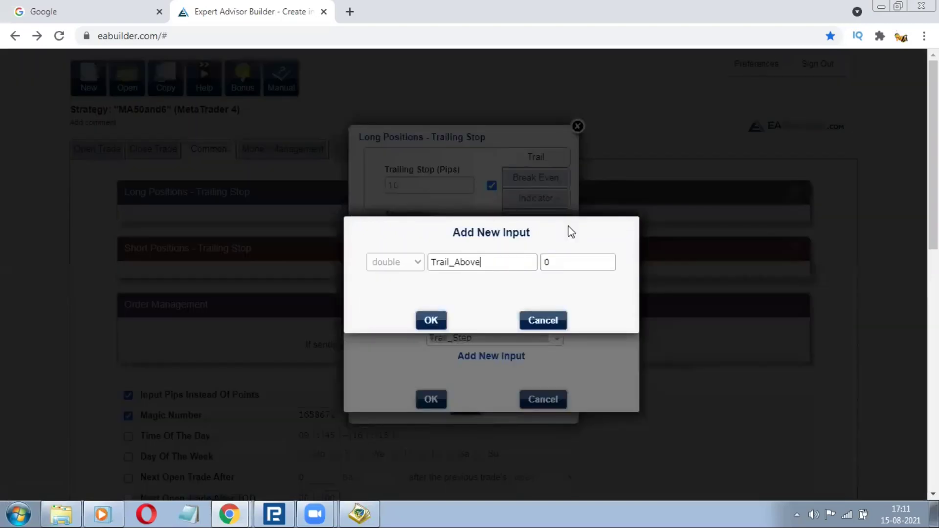
pyautogui.click(432, 322)
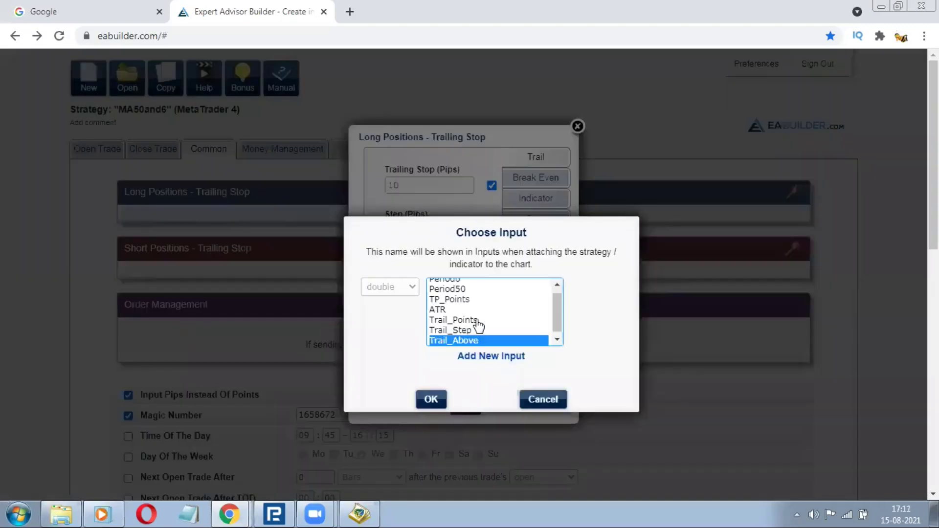
pyautogui.click(443, 401)
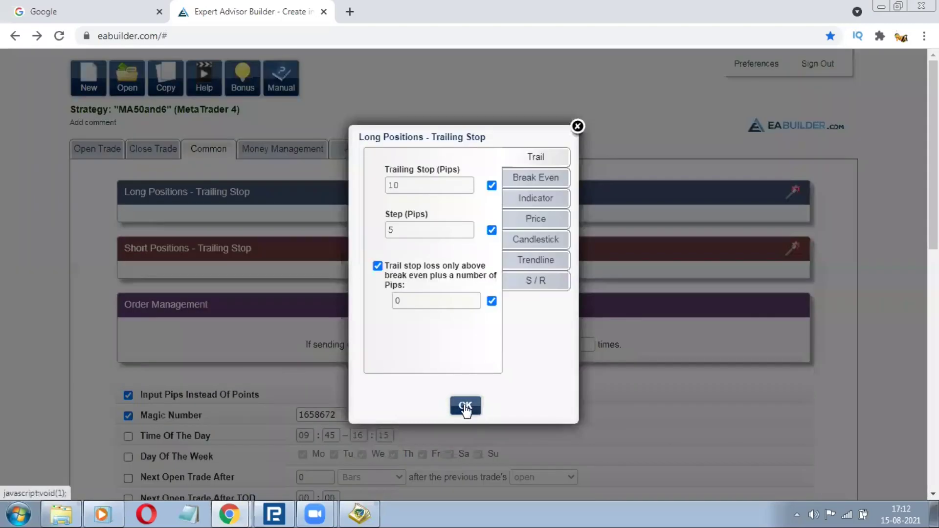
pyautogui.click(463, 407)
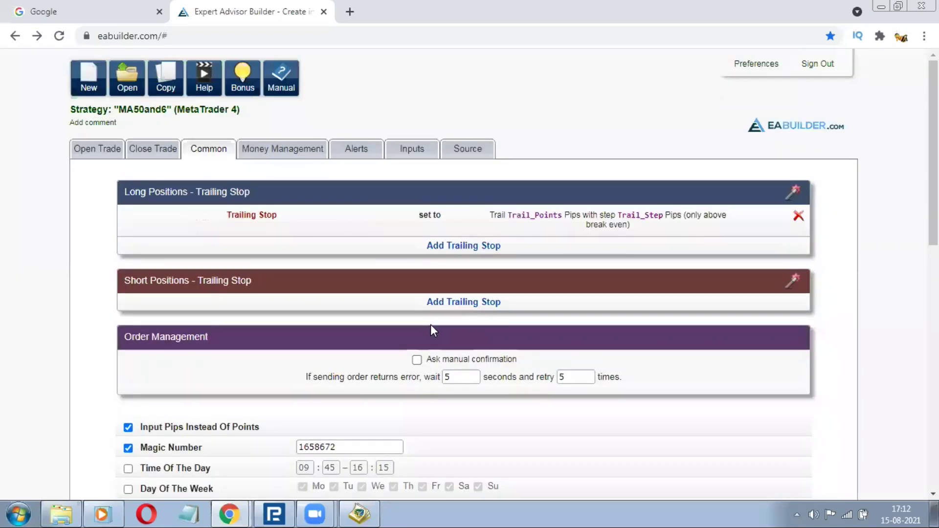
# Generate the matching trailing stop for short positions and limit the maximum open trades to 1.
pyautogui.click(792, 281)
pyautogui.scroll(-4, 623, 371)
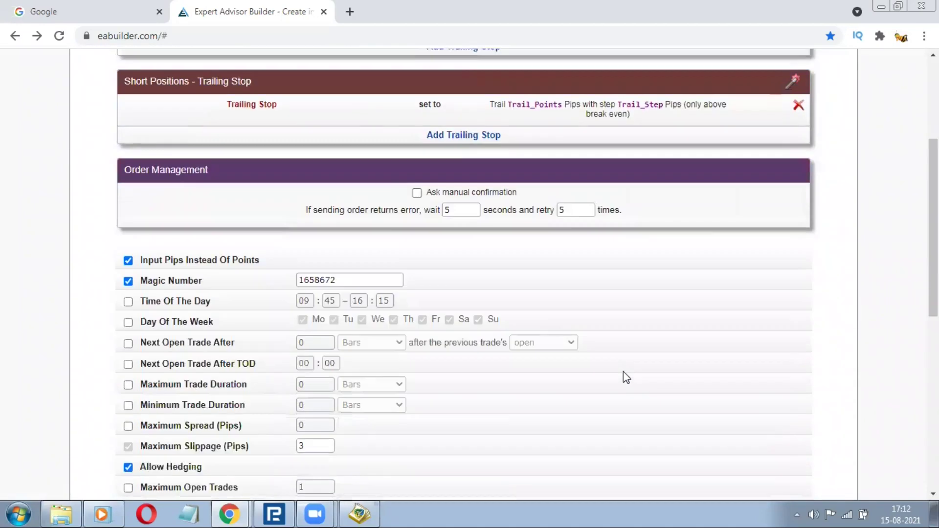
pyautogui.scroll(-3, 623, 371)
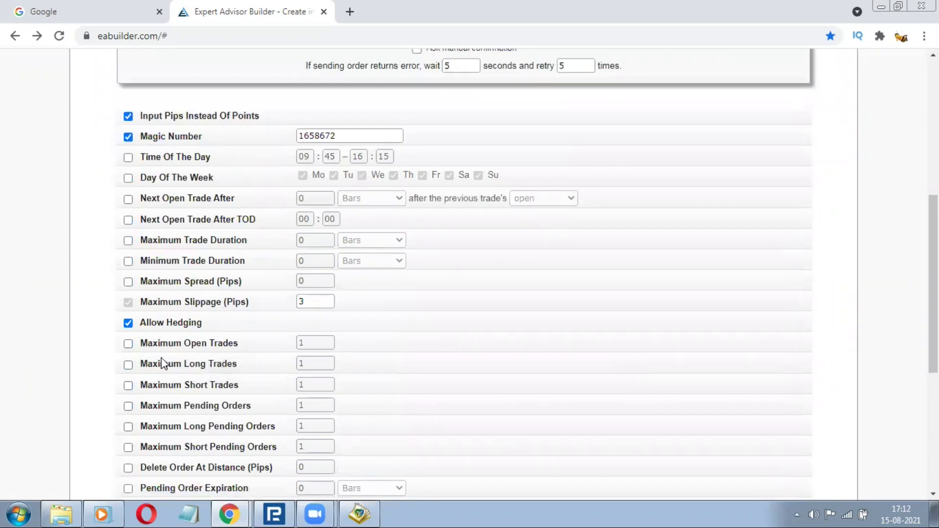
pyautogui.click(128, 344)
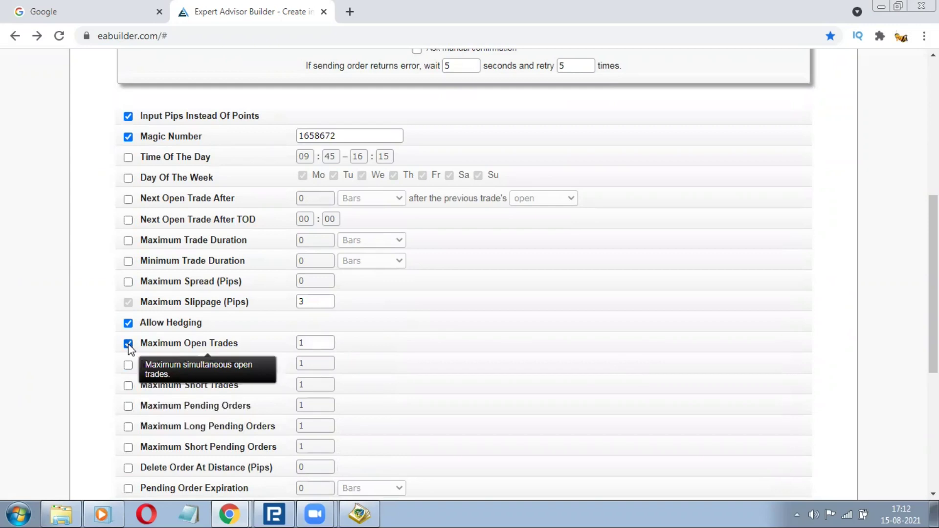
pyautogui.moveTo(236, 366)
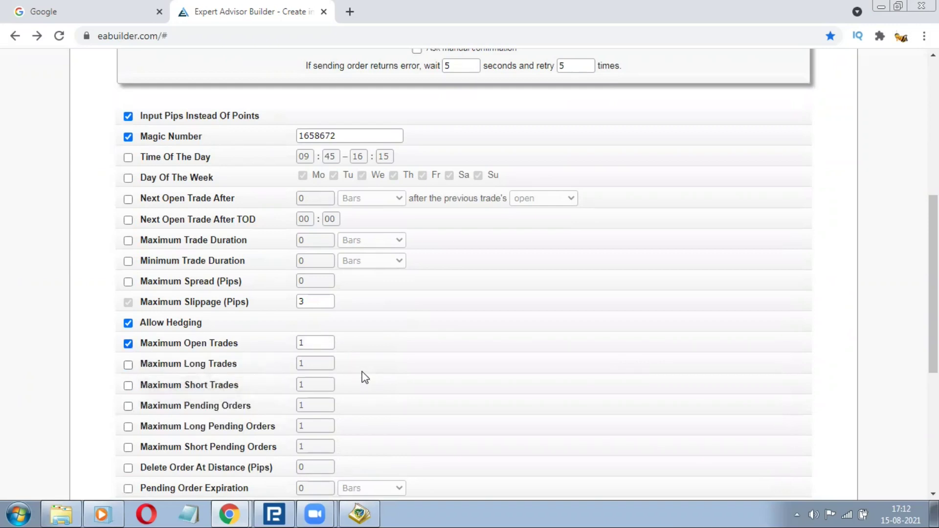
pyautogui.scroll(7, 387, 464)
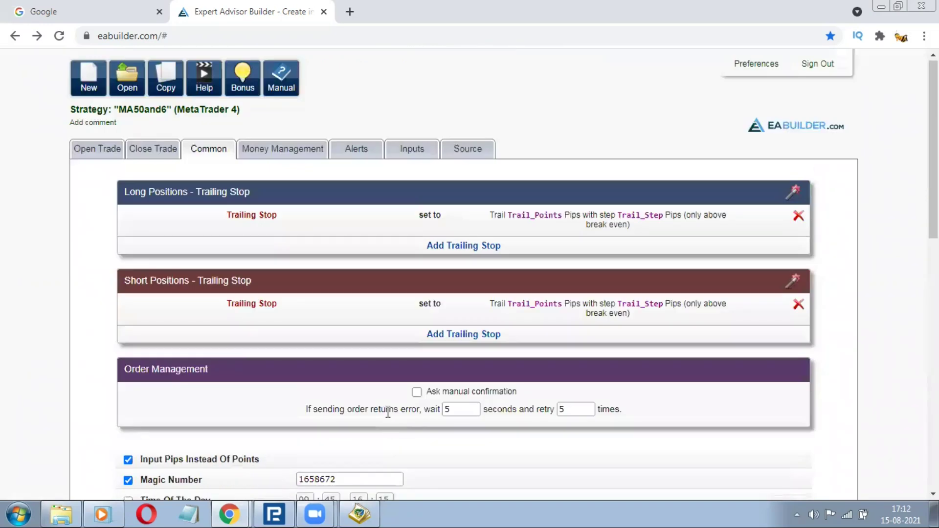
# Review the money management and alert settings, and add TradeSize as an additional strategy input.
pyautogui.click(280, 150)
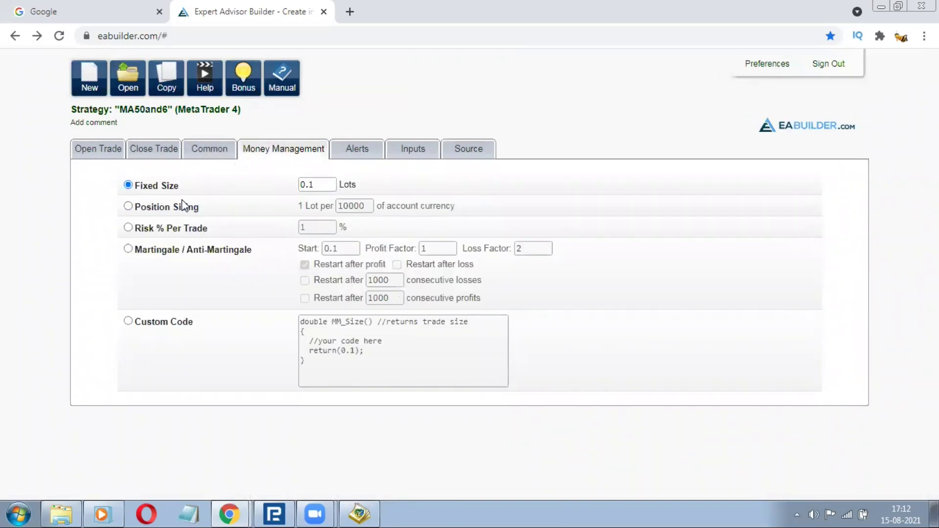
pyautogui.click(357, 148)
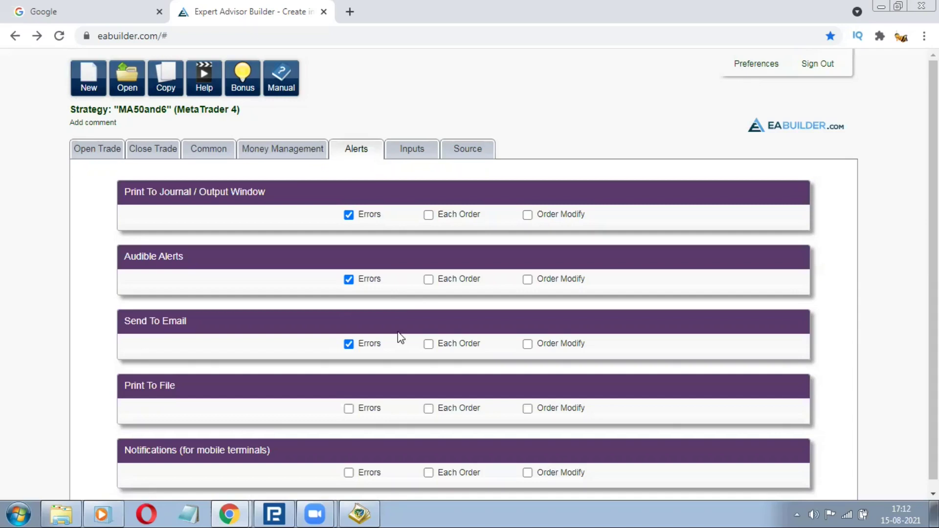
pyautogui.click(410, 146)
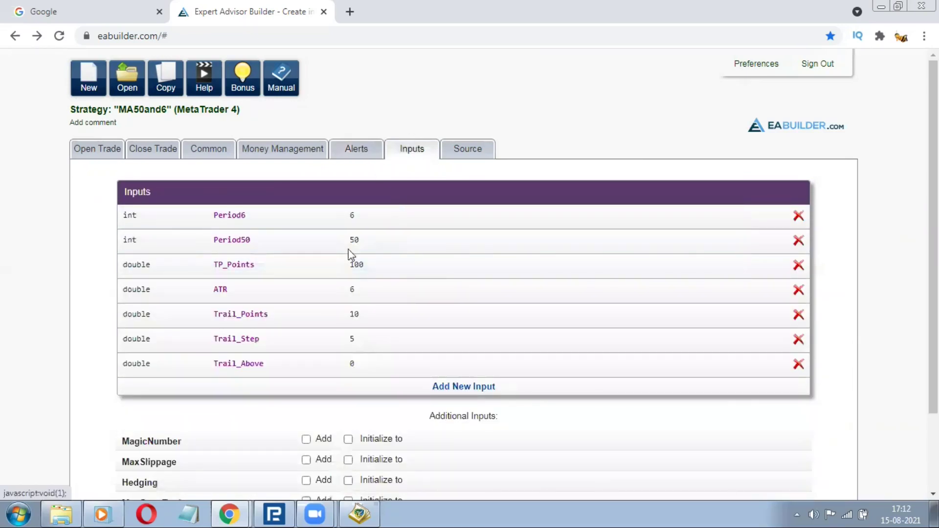
pyautogui.scroll(-2, 329, 290)
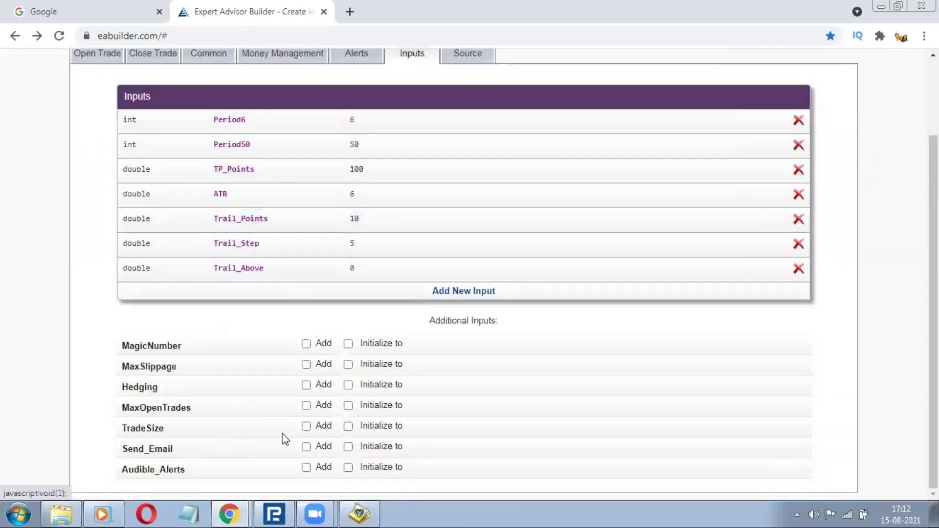
pyautogui.click(308, 426)
pyautogui.scroll(2, 342, 418)
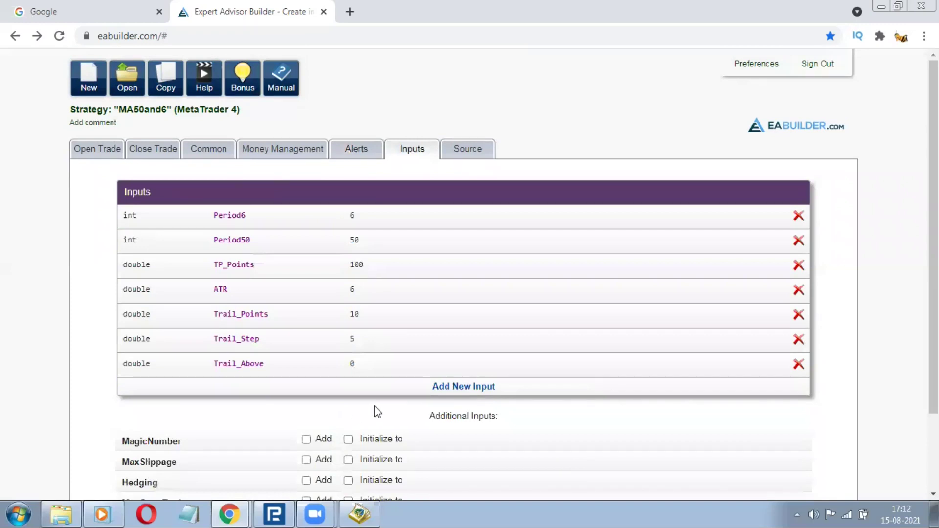
# Display the generated source code of the MA50and6 strategy.
pyautogui.click(471, 152)
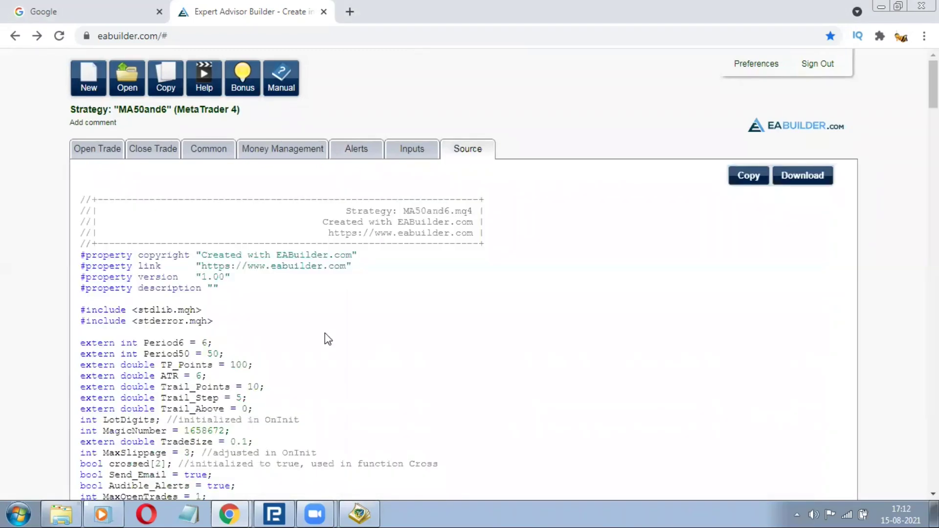
# Look over the generated MA50and6 source and select the whole code for copying.
pyautogui.scroll(-10, 508, 357)
pyautogui.scroll(10, 624, 268)
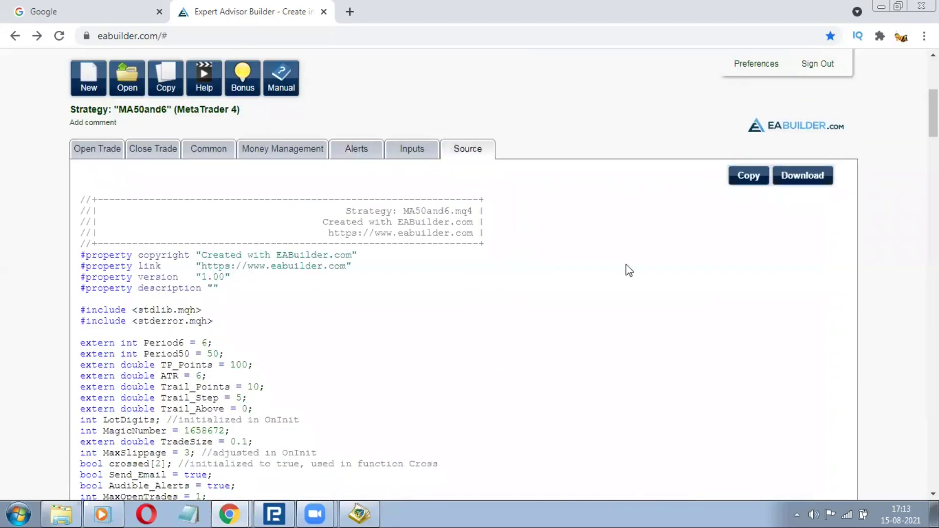
pyautogui.click(748, 175)
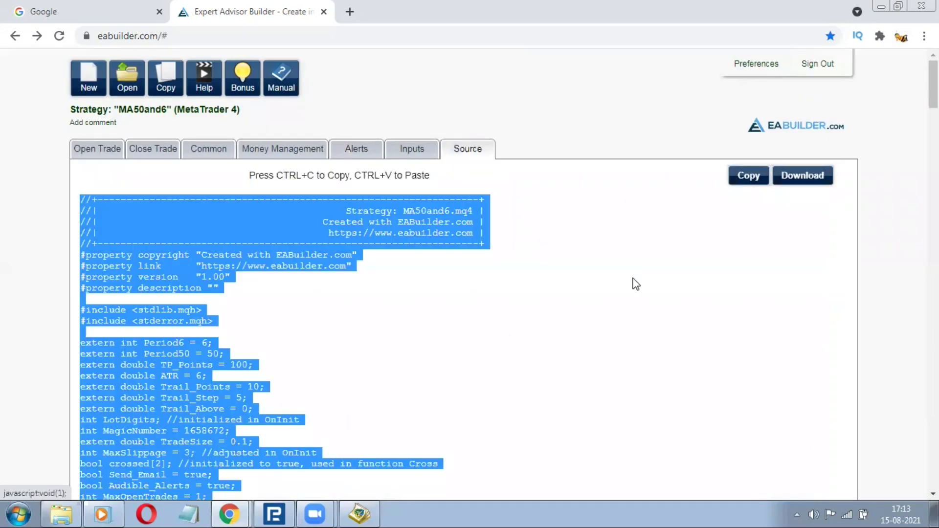
# Switch to MetaEditor and create a new Expert Advisor from the template, named MA50and6 in the Experts folder.
pyautogui.click(357, 513)
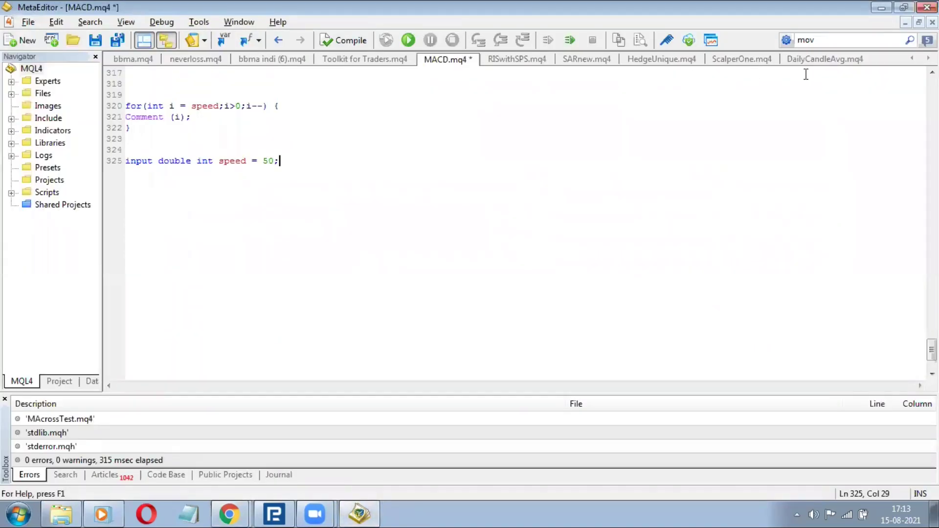
pyautogui.click(31, 39)
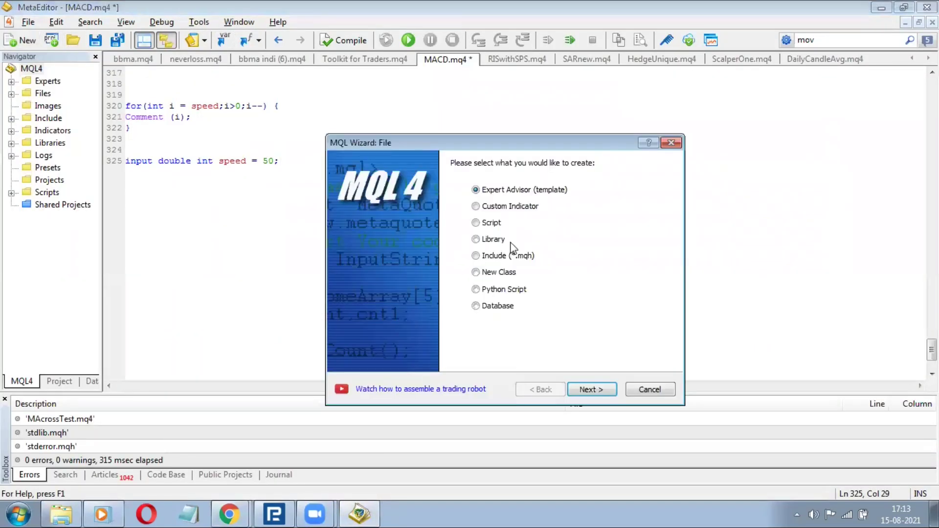
pyautogui.click(592, 389)
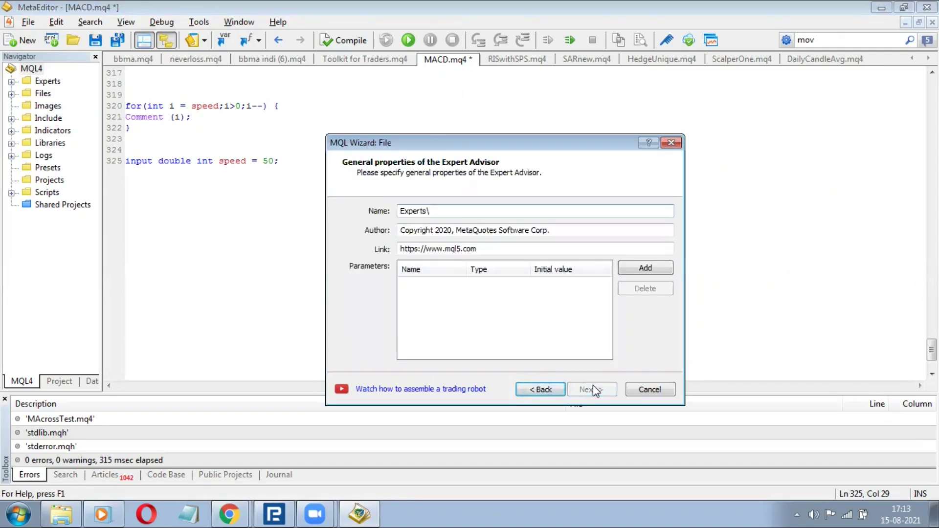
pyautogui.write('MA50and6')
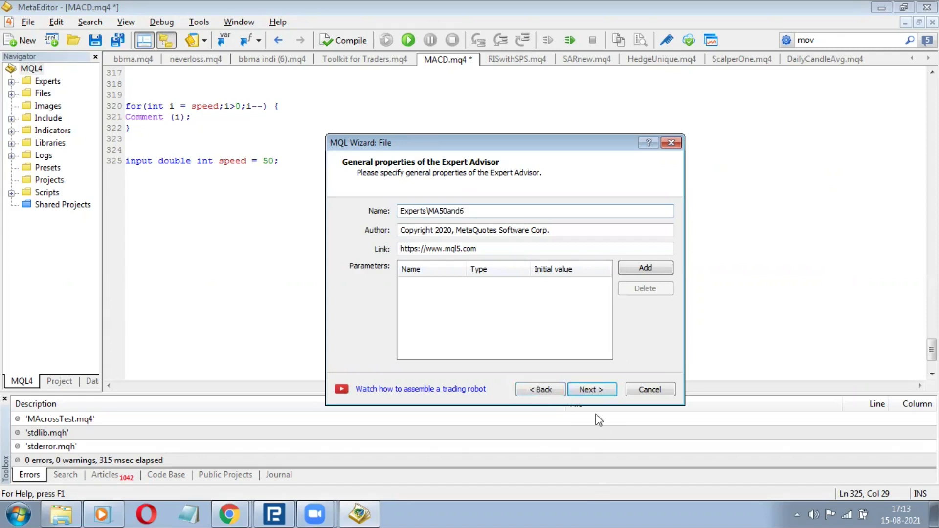
pyautogui.click(592, 389)
pyautogui.click(593, 389)
pyautogui.click(596, 396)
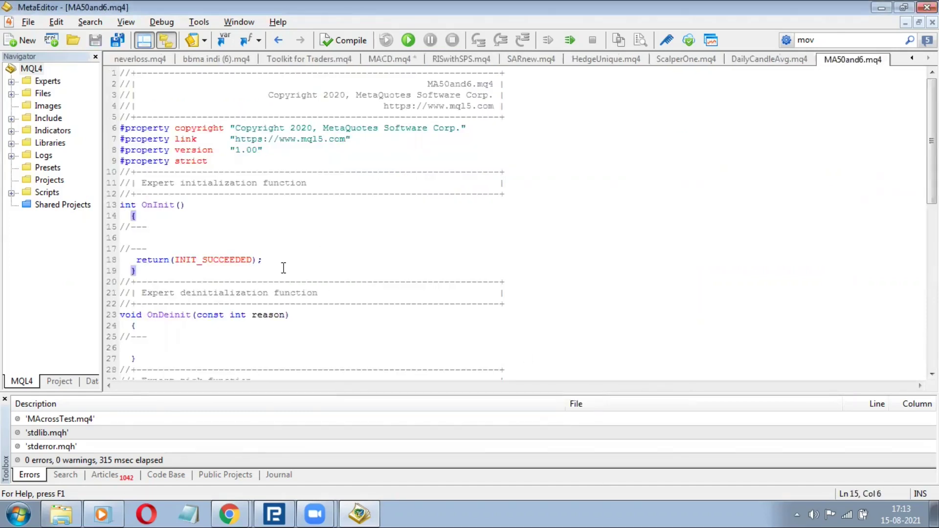
# Replace the entire template code of MA50and6.mq4 with the source copied from EABuilder.
pyautogui.hotkey('ctrl', 'a')
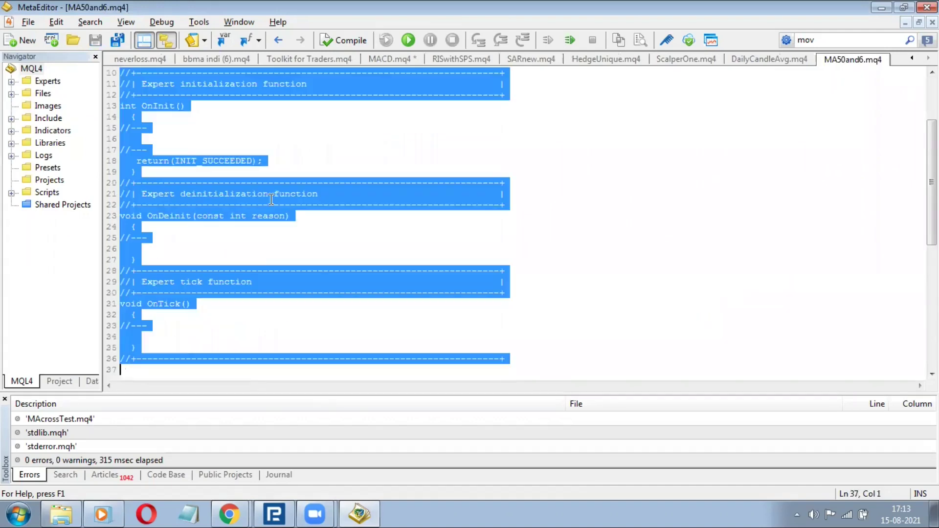
pyautogui.press('Delete')
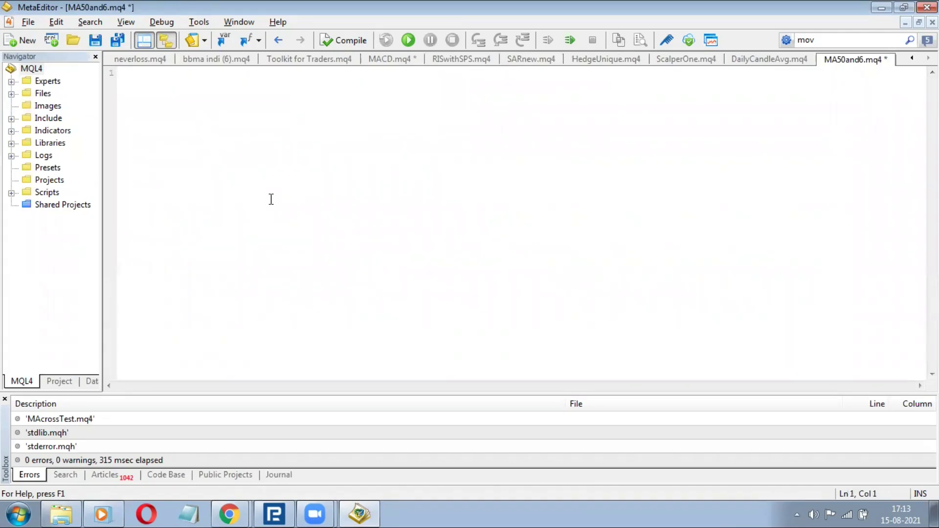
pyautogui.hotkey('ctrl', 'v')
pyautogui.hotkey('alt', 'Tab')
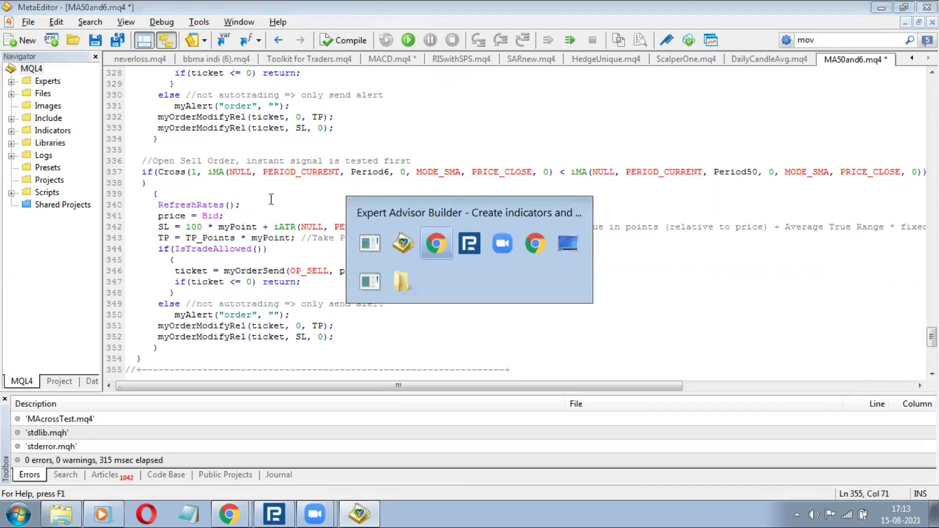
pyautogui.click(342, 301)
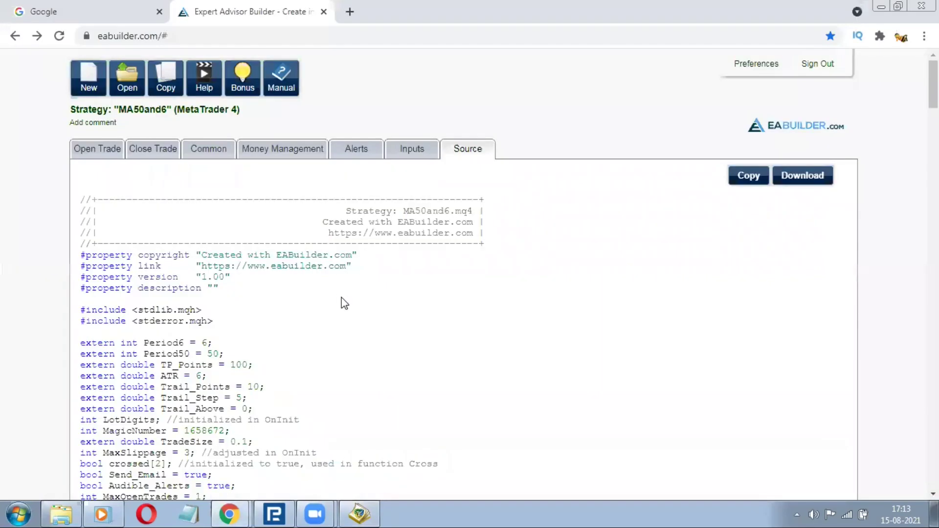
pyautogui.hotkey('alt', 'Tab')
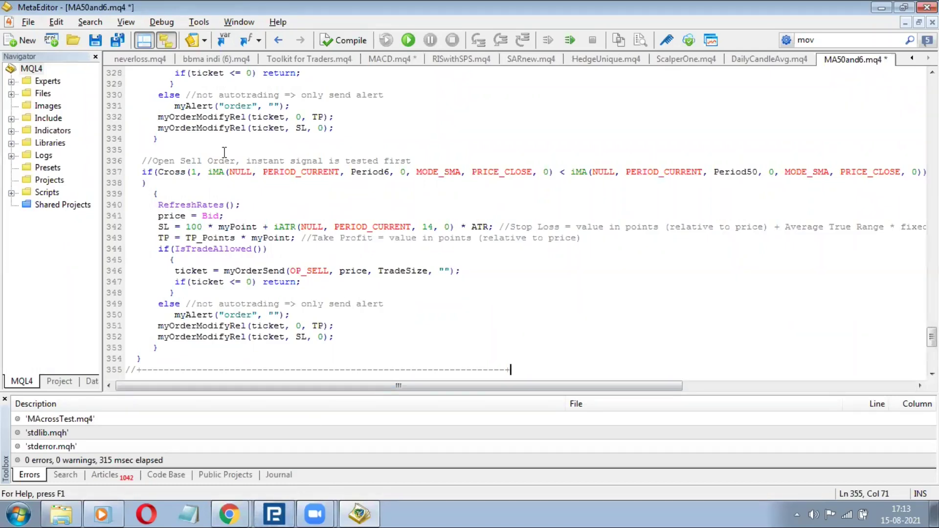
pyautogui.click(274, 514)
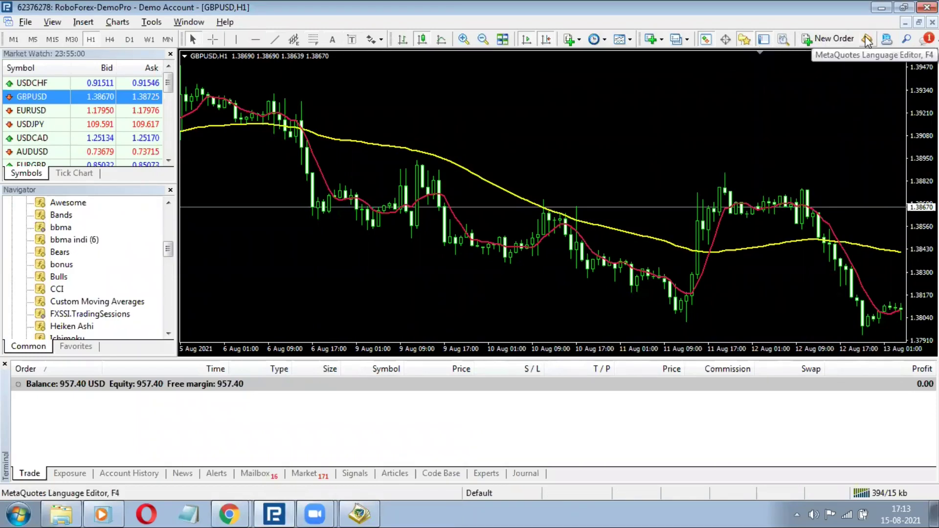
pyautogui.click(367, 512)
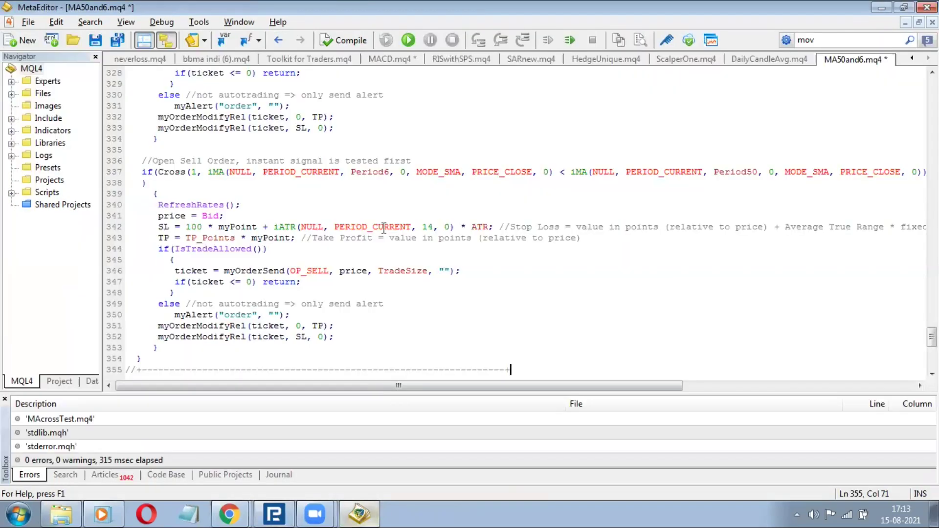
pyautogui.click(304, 261)
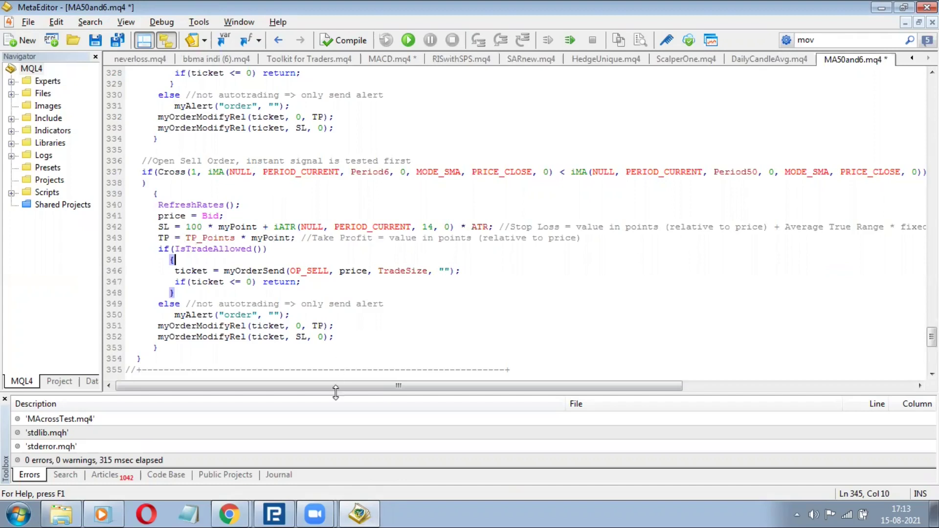
# Switch to the MetaTrader 4 terminal, close the Terminal pane and open the Strategy Tester.
pyautogui.click(289, 508)
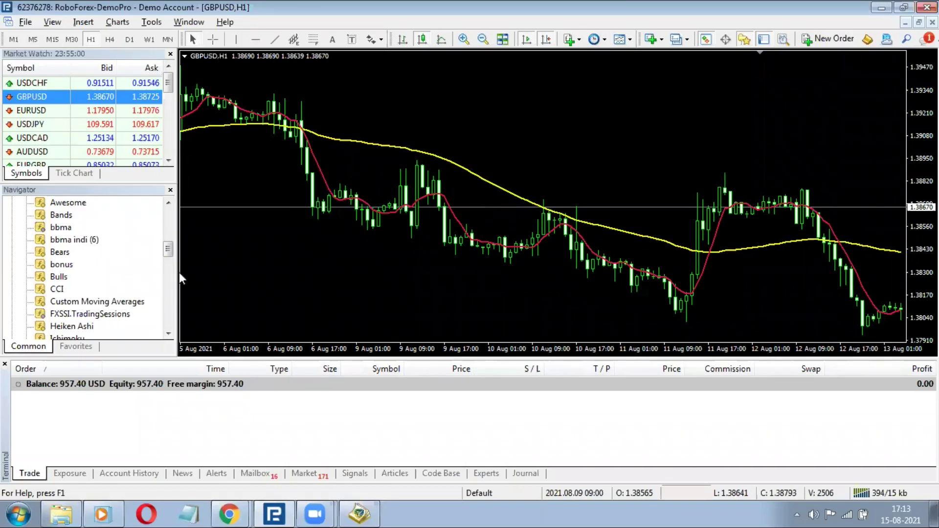
pyautogui.click(5, 364)
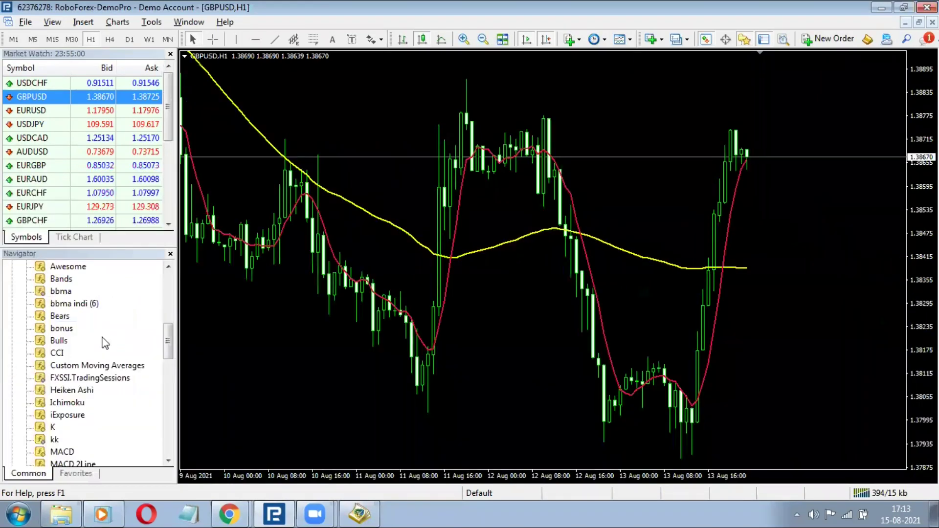
pyautogui.click(52, 21)
pyautogui.click(97, 200)
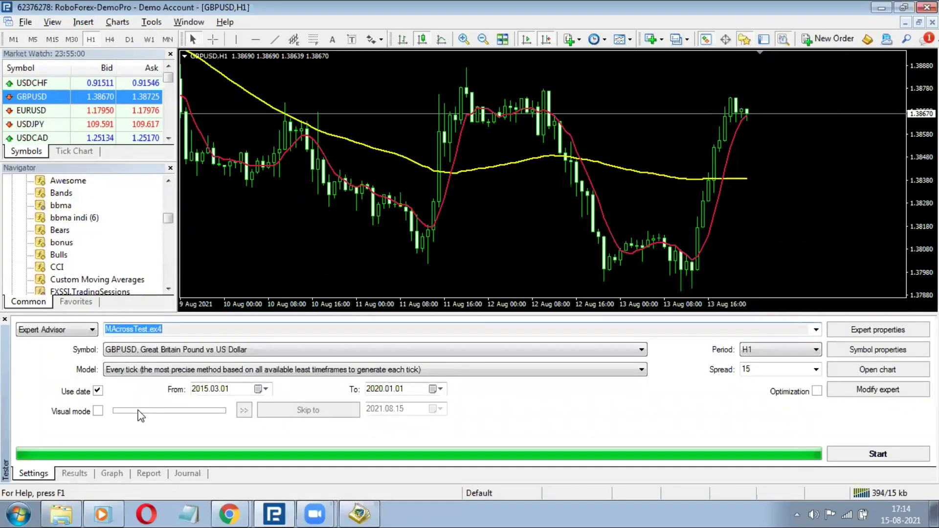
# Enable visual mode in the Strategy Tester and leave the visualization speed at its maximum.
pyautogui.click(164, 427)
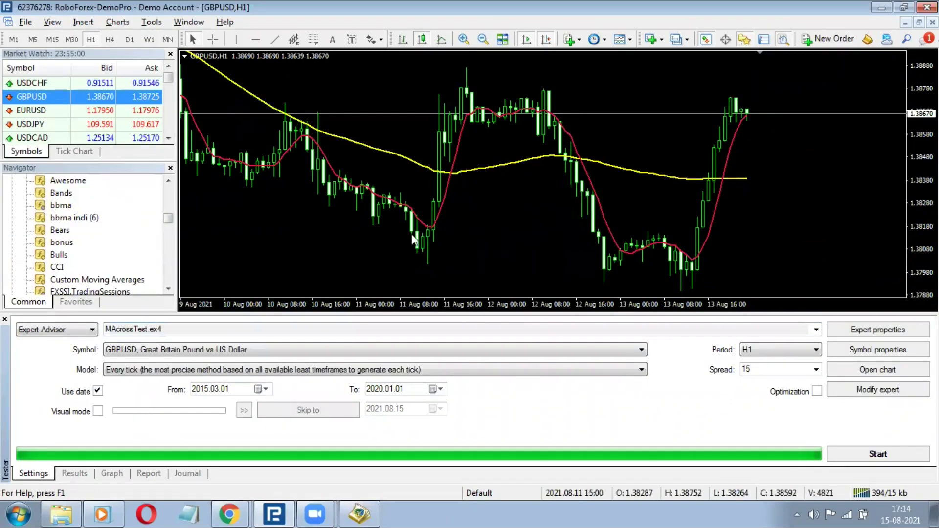
pyautogui.click(99, 411)
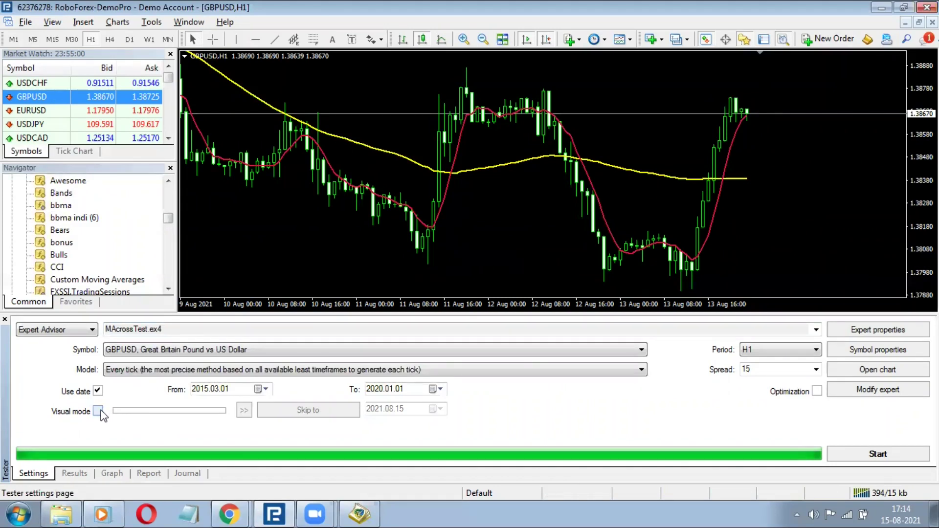
pyautogui.click(99, 411)
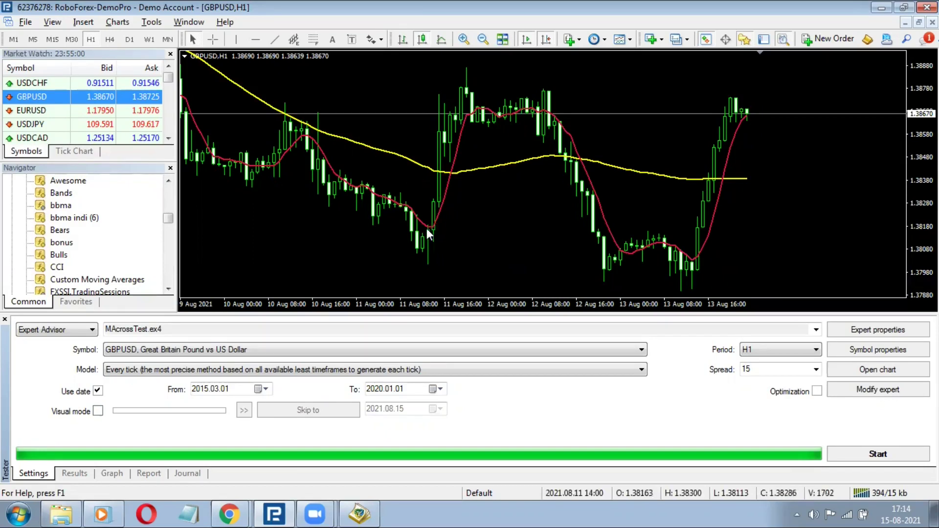
pyautogui.moveTo(427, 230)
pyautogui.click(99, 414)
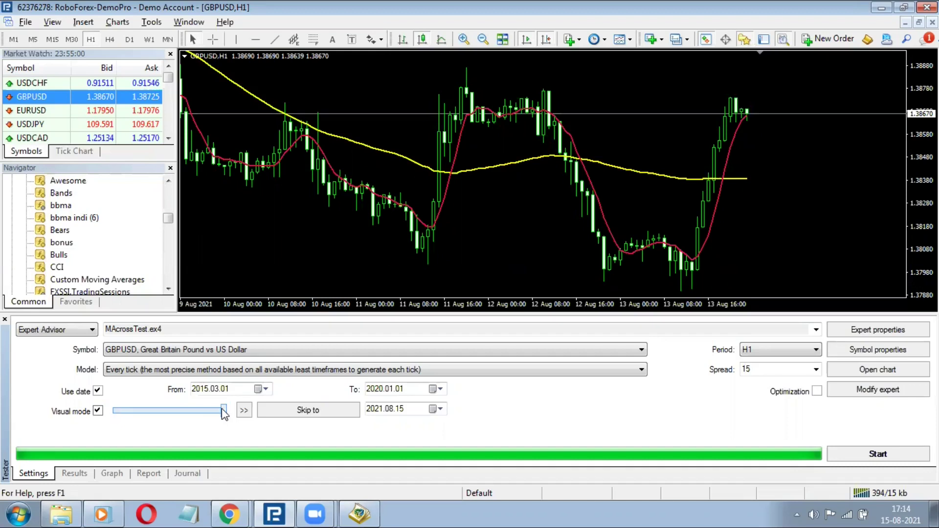
pyautogui.moveTo(222, 410)
pyautogui.mouseDown()
pyautogui.moveTo(204, 415)
pyautogui.moveTo(219, 418)
pyautogui.mouseUp()
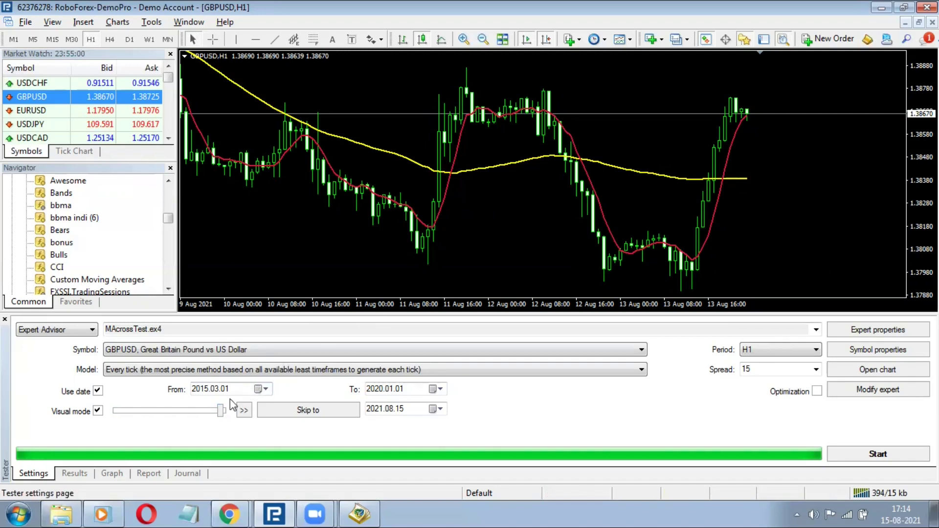
pyautogui.moveTo(221, 411); pyautogui.dragTo(226, 413)
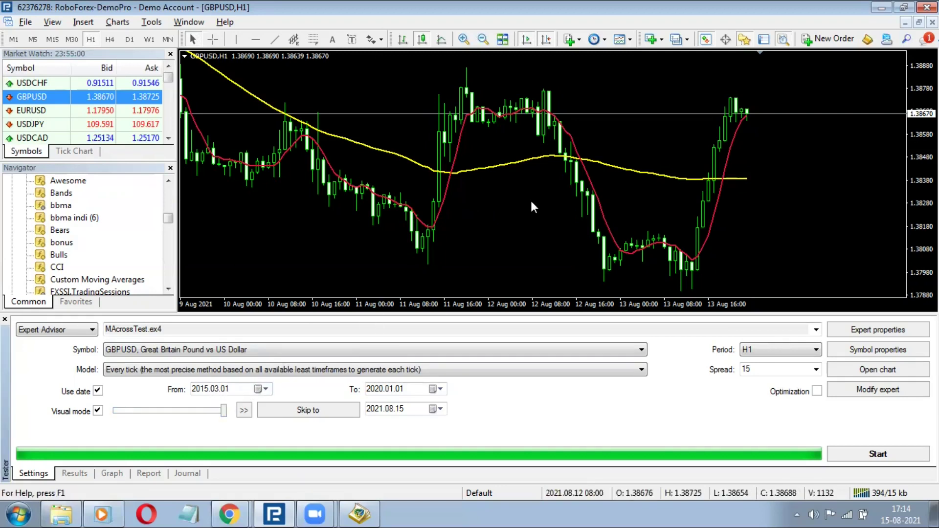
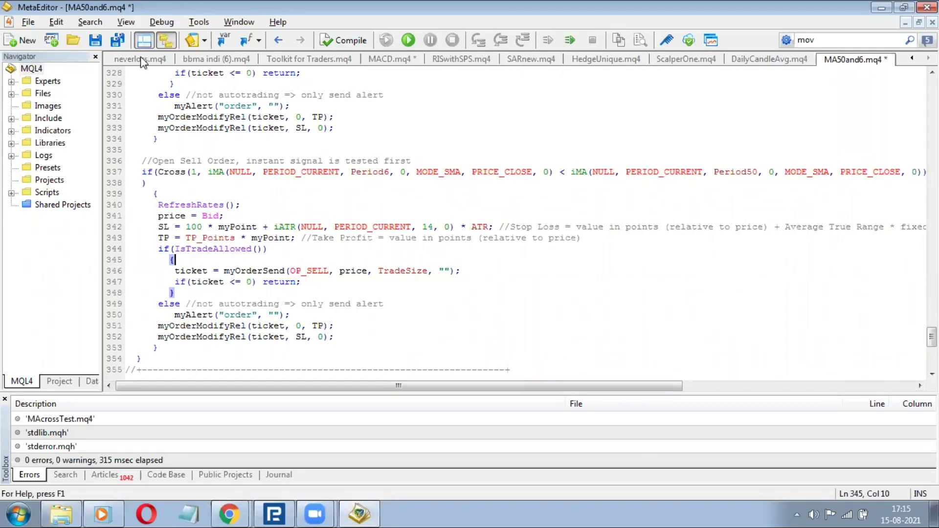
# Switch to MetaEditor and copy the speed delay loop and the speed input declaration from the end of MACD.mq4.
pyautogui.click(391, 59)
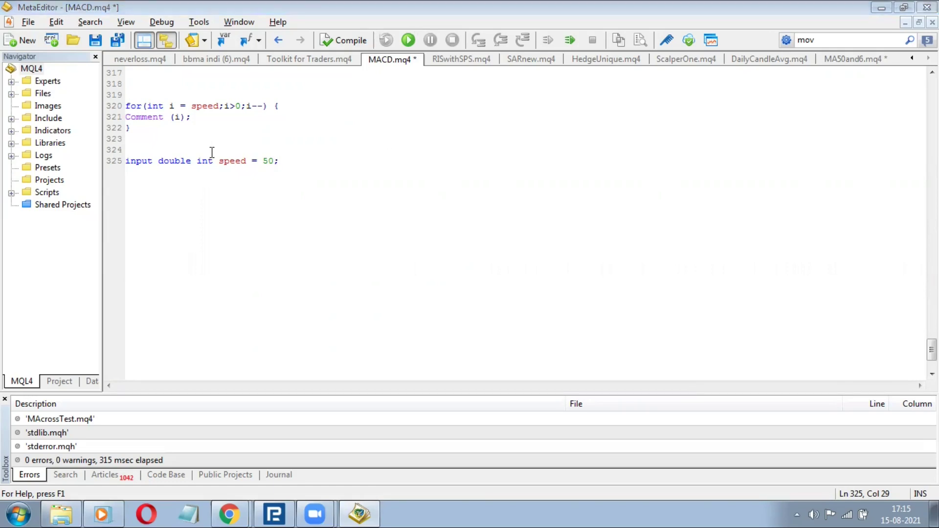
pyautogui.moveTo(283, 162); pyautogui.dragTo(127, 103)
pyautogui.hotkey('ctrl', 'c')
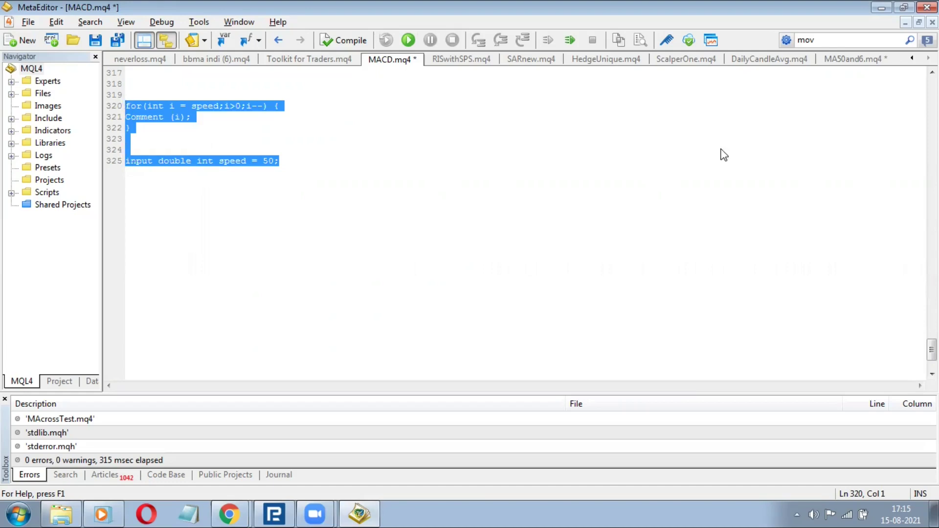
# Paste the copied speed loop and input declaration right after the opening brace of OnTick in MA50and6.mq4.
pyautogui.click(841, 59)
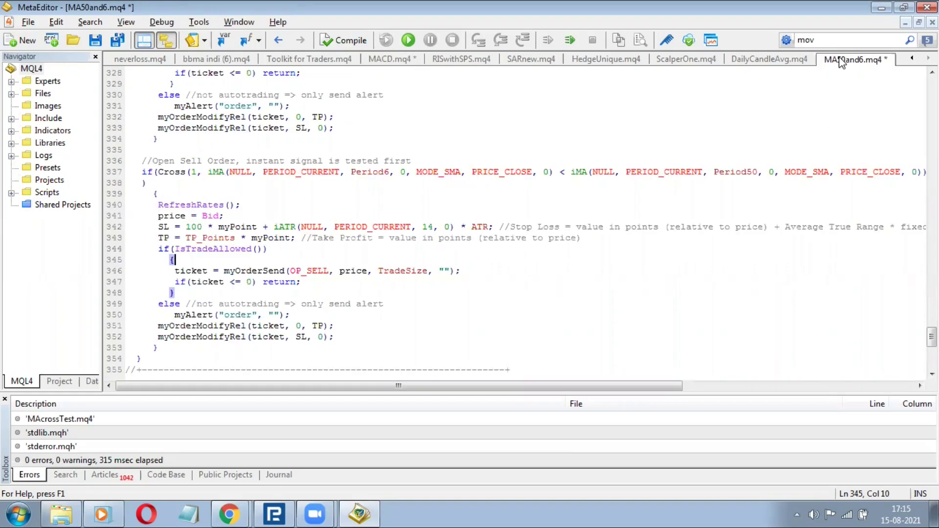
pyautogui.scroll(-5, 587, 243)
pyautogui.scroll(17, 587, 243)
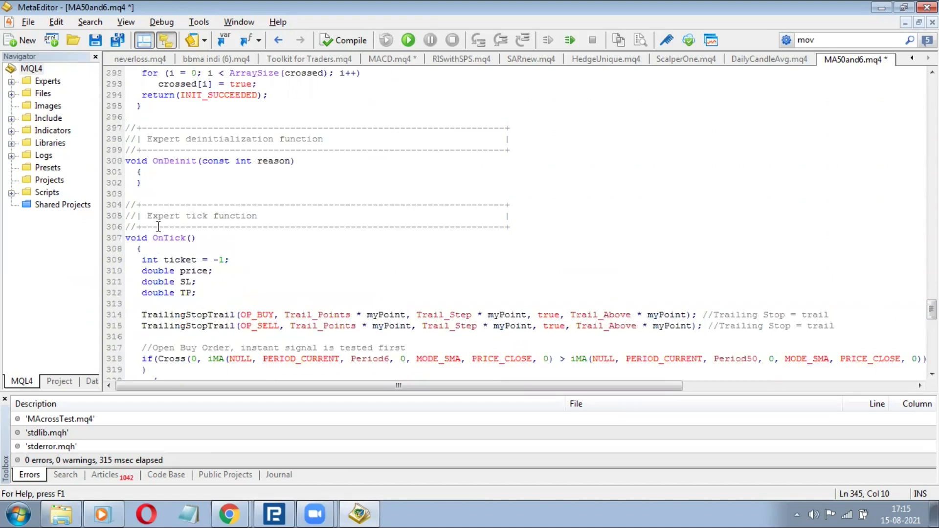
pyautogui.click(159, 248)
pyautogui.press('Return')
pyautogui.press('Return')
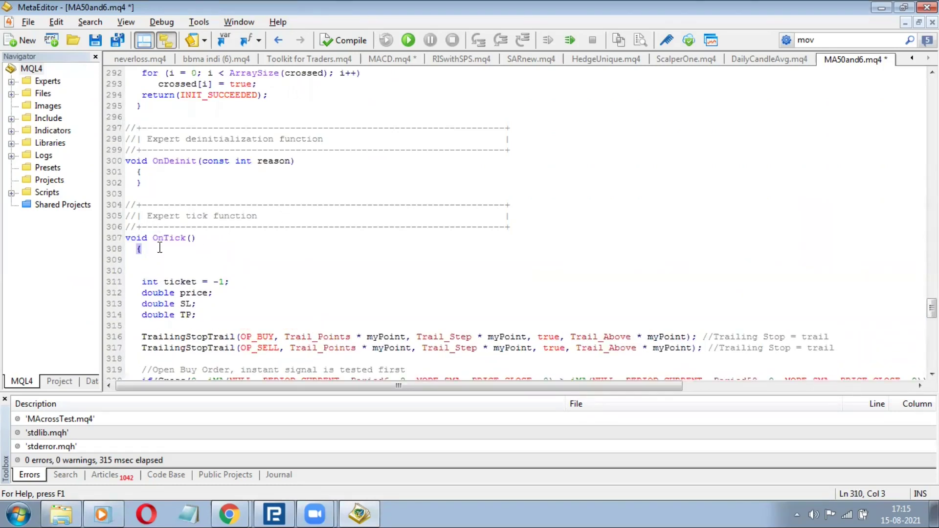
pyautogui.hotkey('ctrl', 'v')
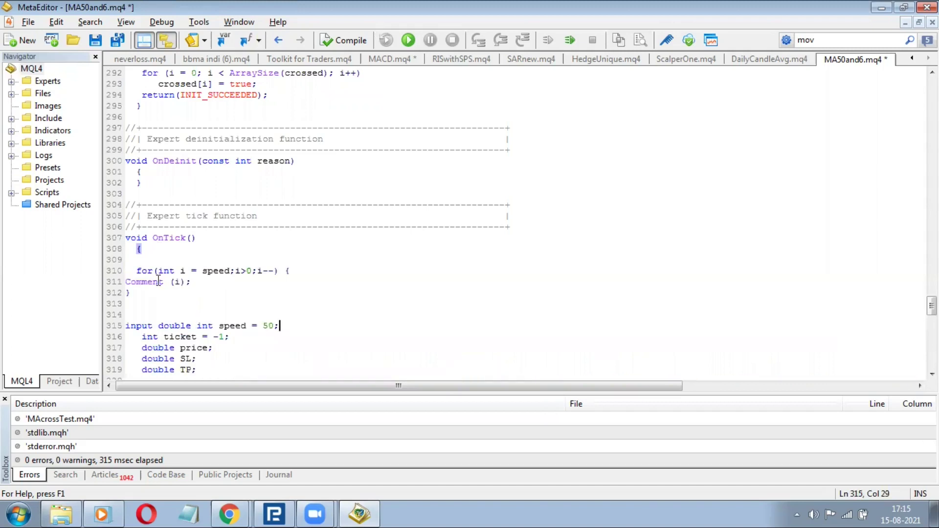
# Copy the line "input double int speed = 50;" and remove it from the OnTick function together with the extra blank lines.
pyautogui.moveTo(293, 324); pyautogui.dragTo(100, 329)
pyautogui.hotkey('ctrl', 'c')
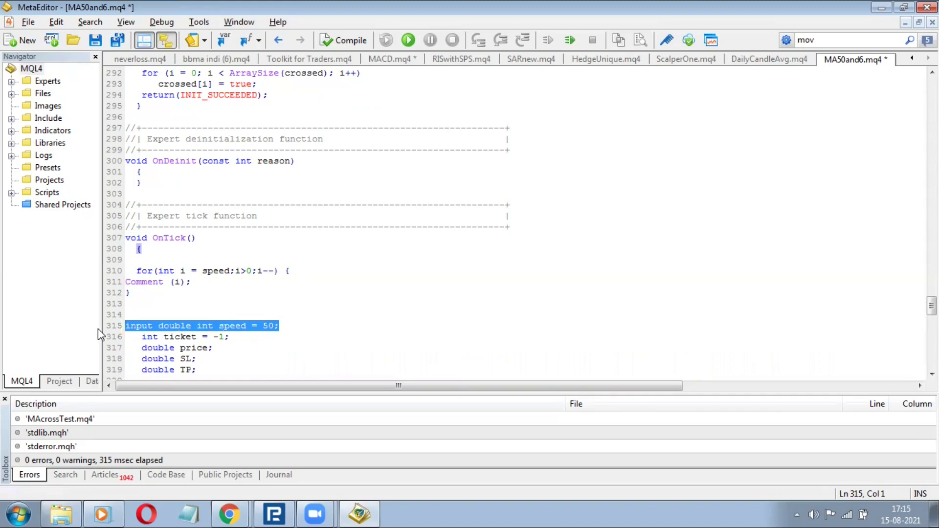
pyautogui.press('BackSpace')
pyautogui.press('BackSpace')
pyautogui.press('BackSpace')
pyautogui.press('Up')
pyautogui.press('Up')
pyautogui.press('Up')
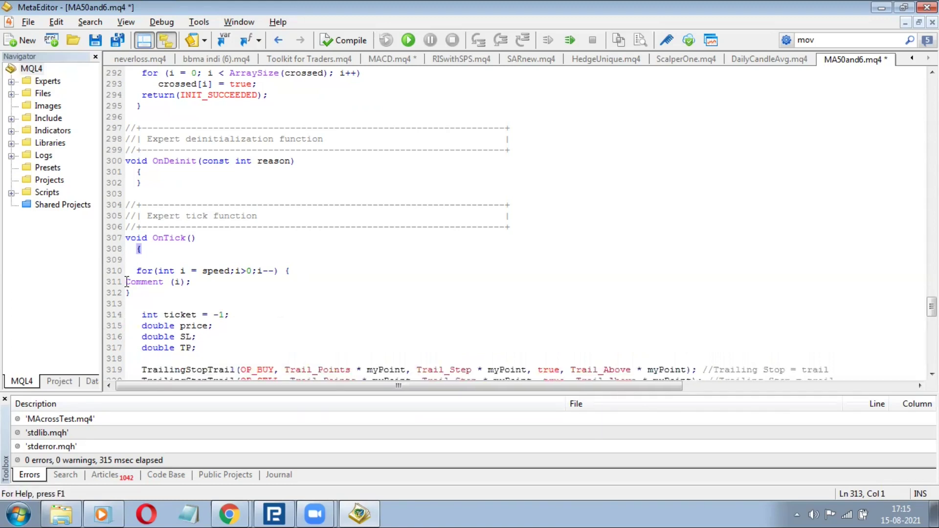
pyautogui.hotkey('shift', 'Down')
pyautogui.click(345, 311)
# Paste the copied speed declaration on a new line below the Trail_Above declaration in MA50and6.mq4.
pyautogui.moveTo(931, 306); pyautogui.dragTo(932, 78)
pyautogui.click(299, 281)
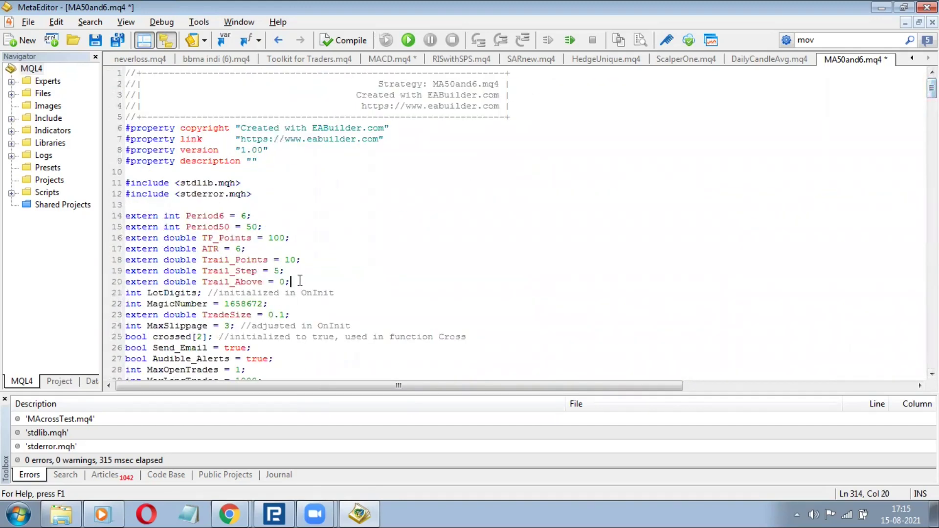
pyautogui.press('Return')
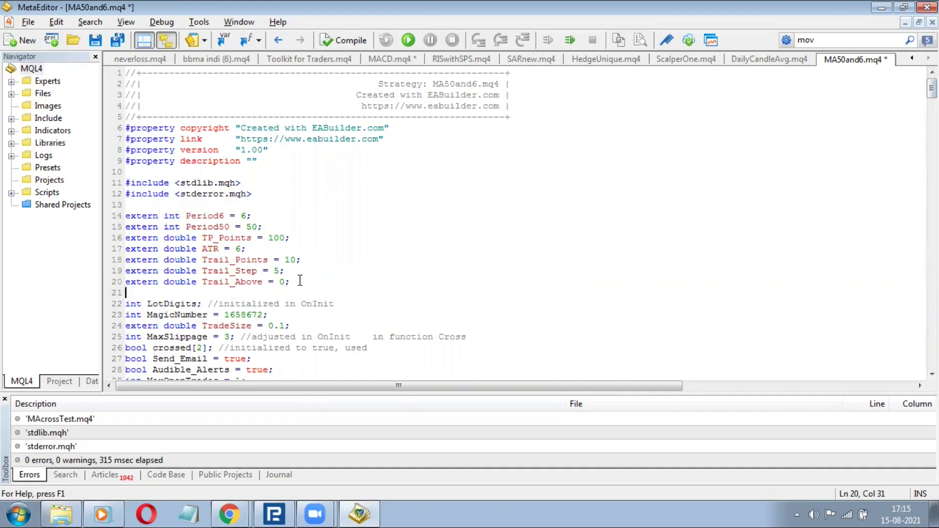
pyautogui.hotkey('ctrl', 'v')
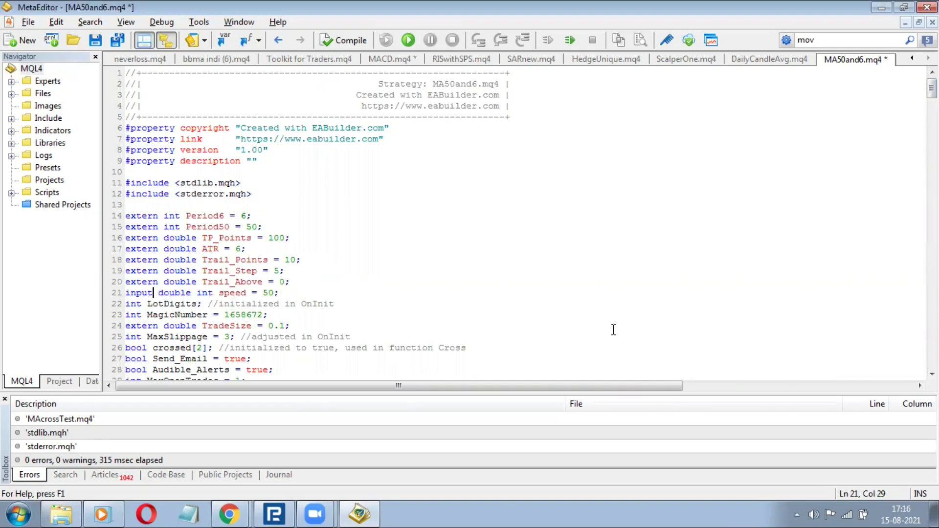
# Replace the keyword input with extern in the speed declaration on line 21.
pyautogui.press('Home')
pyautogui.press('Delete')
pyautogui.press('Delete')
pyautogui.press('Delete')
pyautogui.press('Delete')
pyautogui.press('Delete')
pyautogui.write('ex')
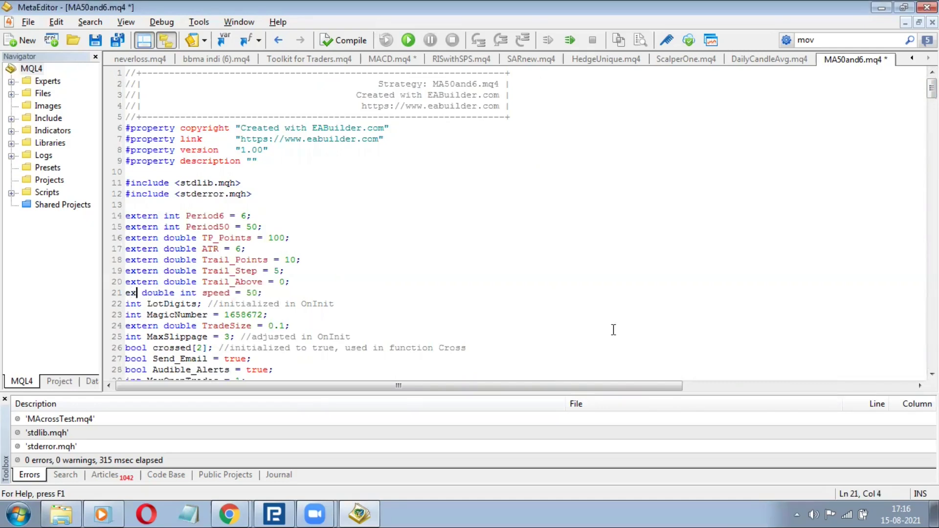
pyautogui.write('t')
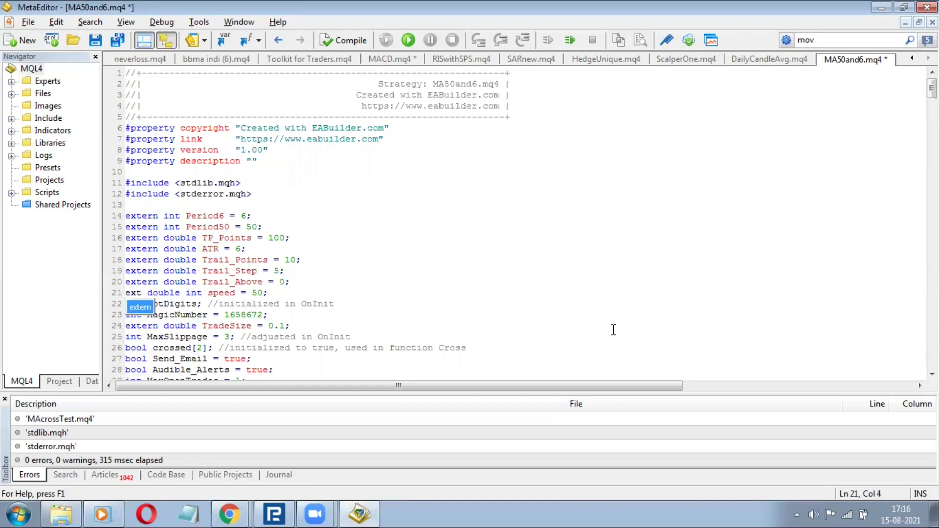
pyautogui.press('Return')
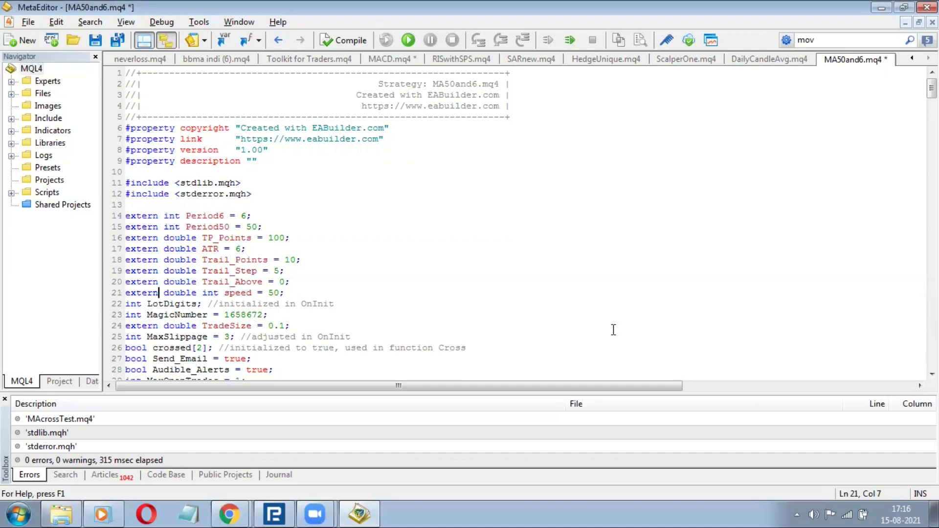
pyautogui.doubleClick(149, 292)
pyautogui.click(357, 272)
# Compile MA50and6.mq4, delete the extra word int from the speed declaration, and recompile.
pyautogui.click(339, 39)
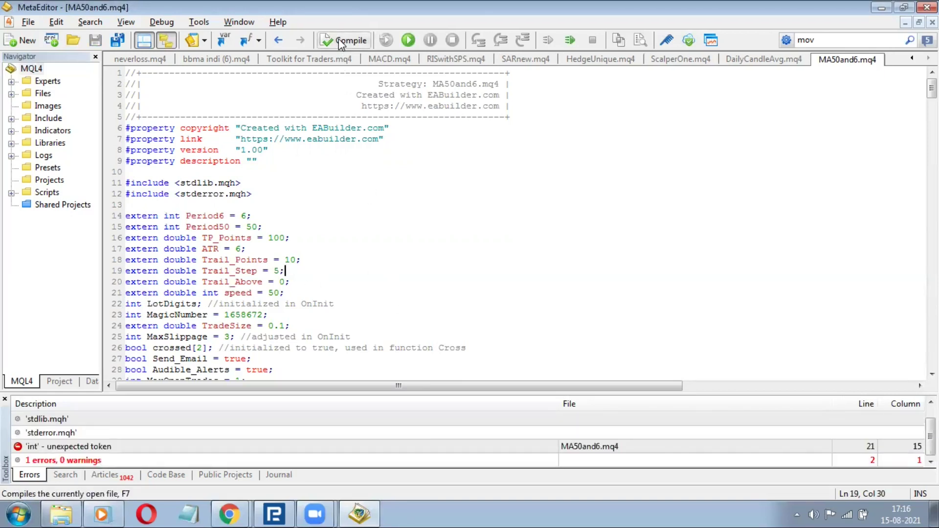
pyautogui.click(266, 448)
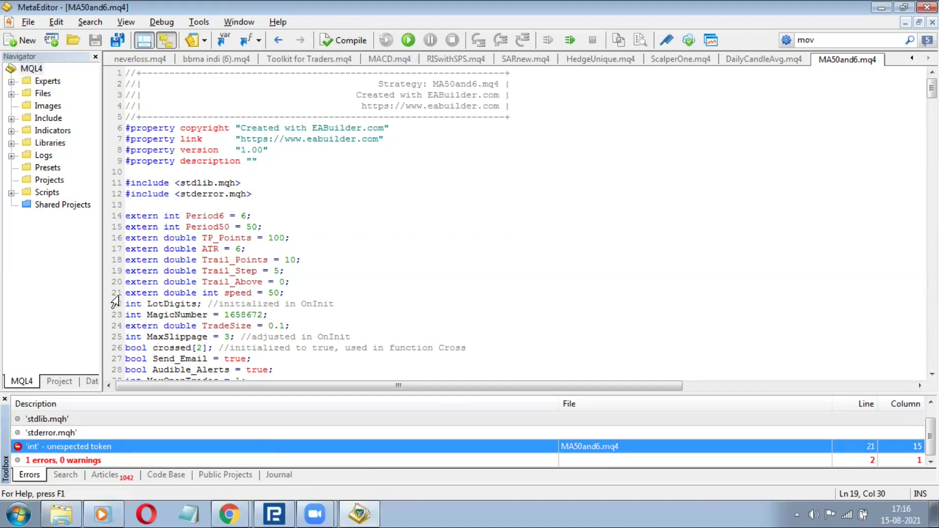
pyautogui.click(219, 292)
pyautogui.press('BackSpace')
pyautogui.press('BackSpace')
pyautogui.press('BackSpace')
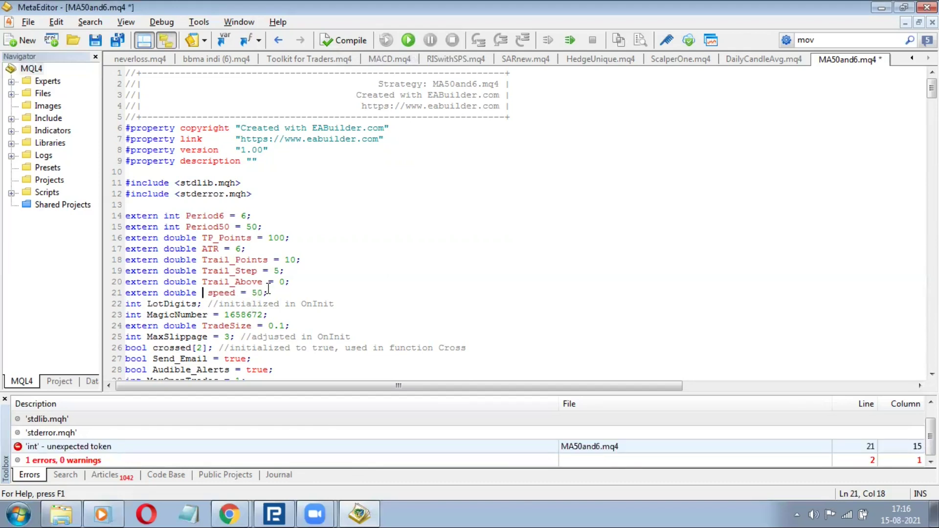
pyautogui.press('BackSpace')
pyautogui.click(335, 44)
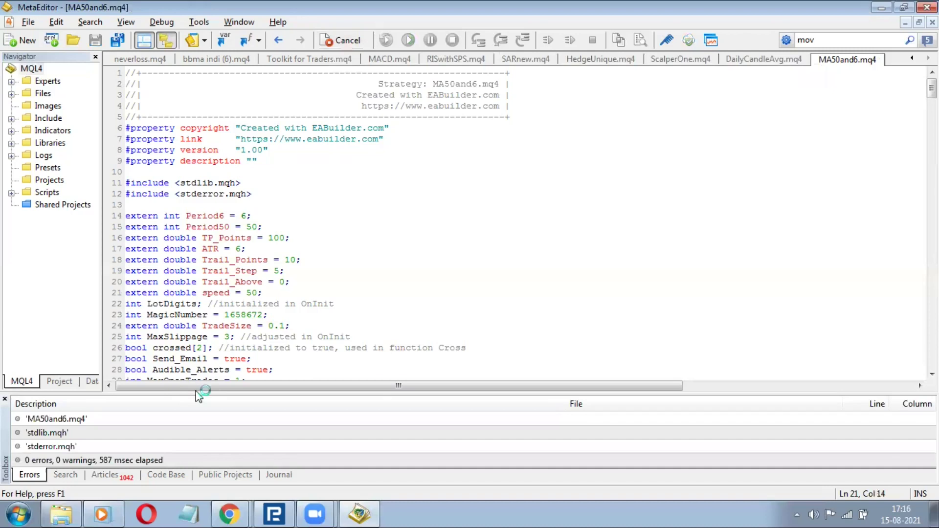
# Switch to MetaTrader 4, refresh the Navigator, and choose MA50and6.ex4 as the Expert Advisor in the Strategy Tester.
pyautogui.click(275, 514)
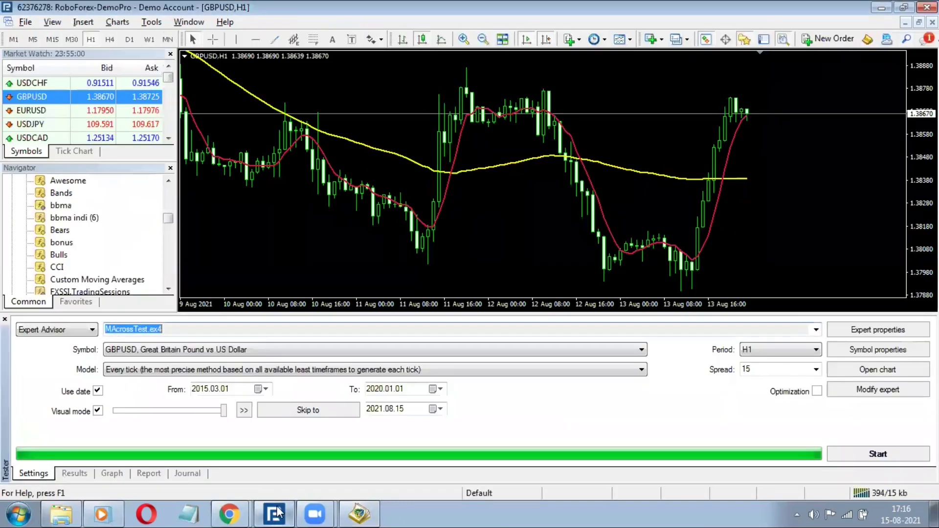
pyautogui.click(275, 514)
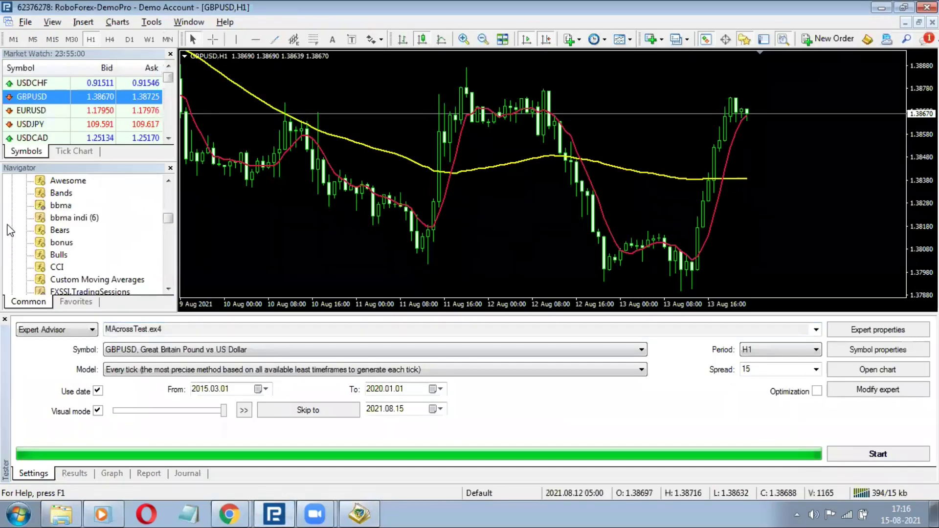
pyautogui.rightClick(132, 241)
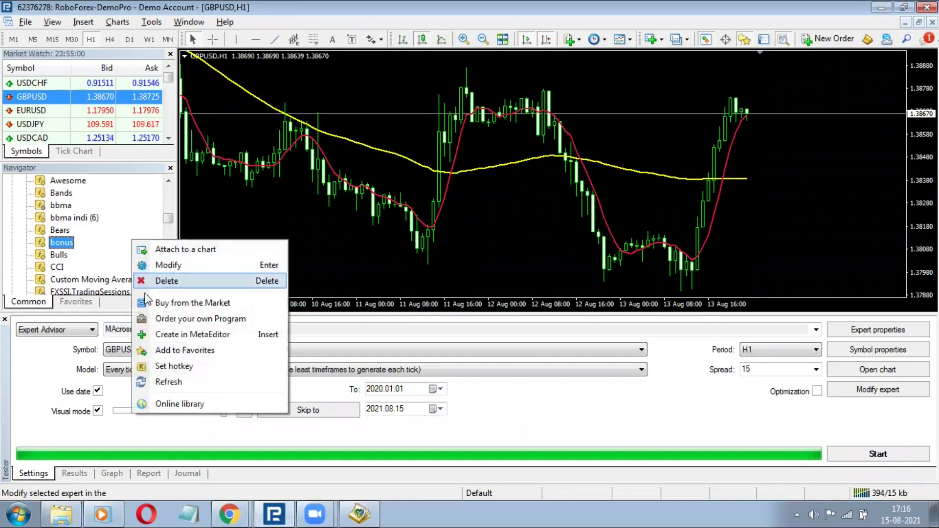
pyautogui.click(168, 381)
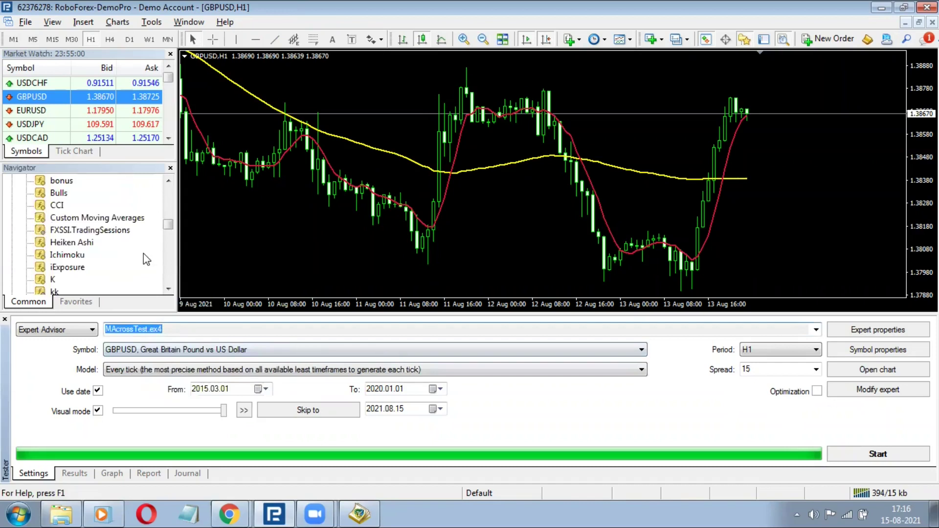
pyautogui.click(816, 330)
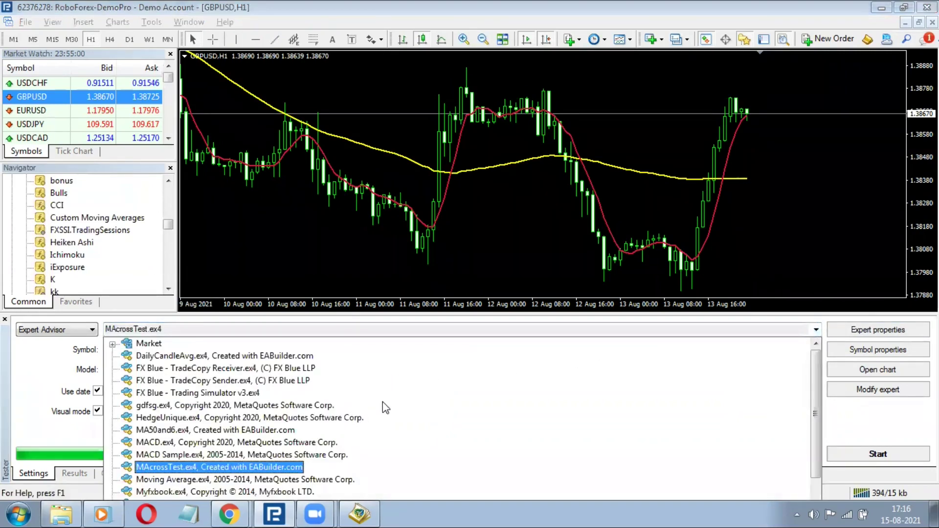
pyautogui.scroll(-2, 382, 407)
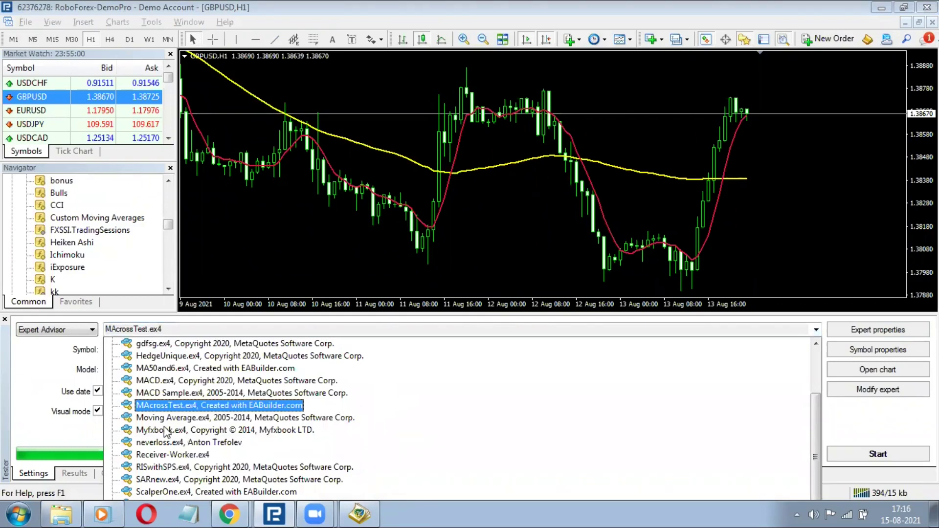
pyautogui.click(172, 374)
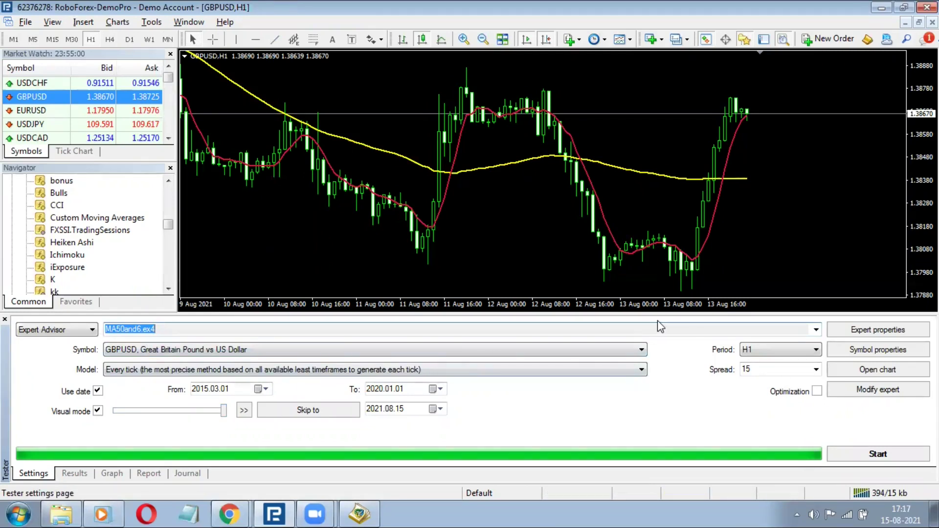
# Set both the start and end dates of the test to 2021.01.01 and disable visual mode.
pyautogui.click(198, 389)
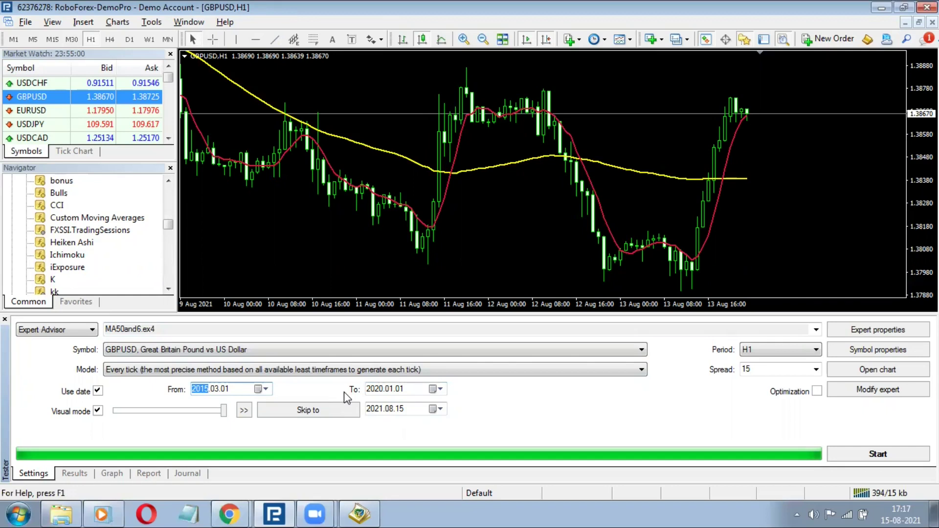
pyautogui.write('2021')
pyautogui.press('Tab')
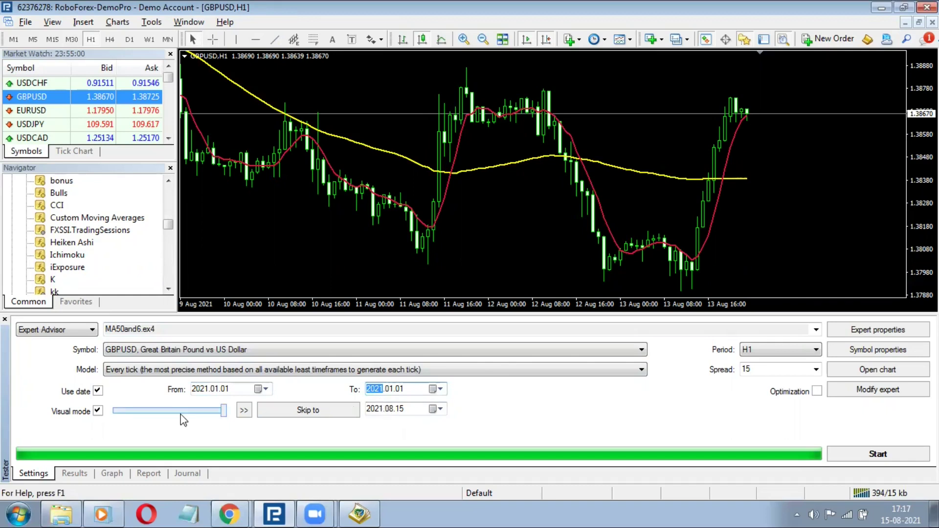
pyautogui.click(98, 411)
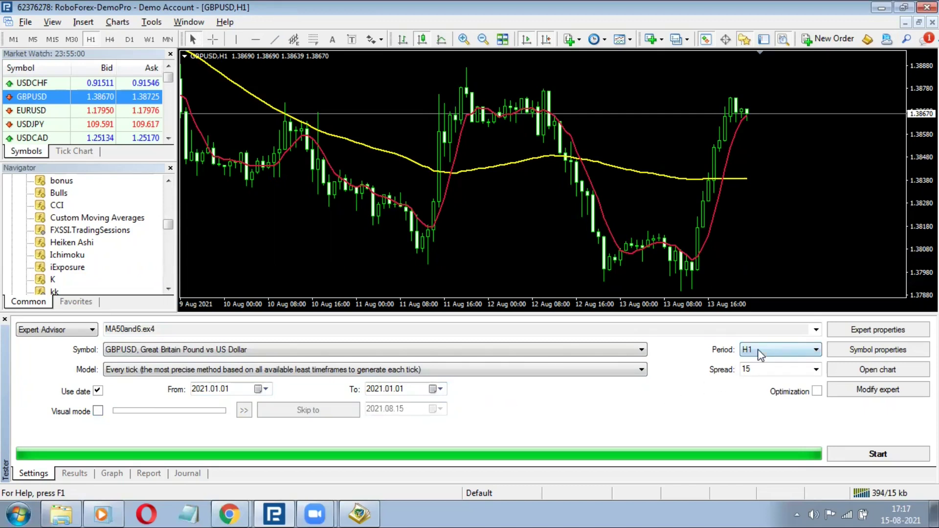
# Try a test spread of 20 and return it to 15.
pyautogui.doubleClick(757, 369)
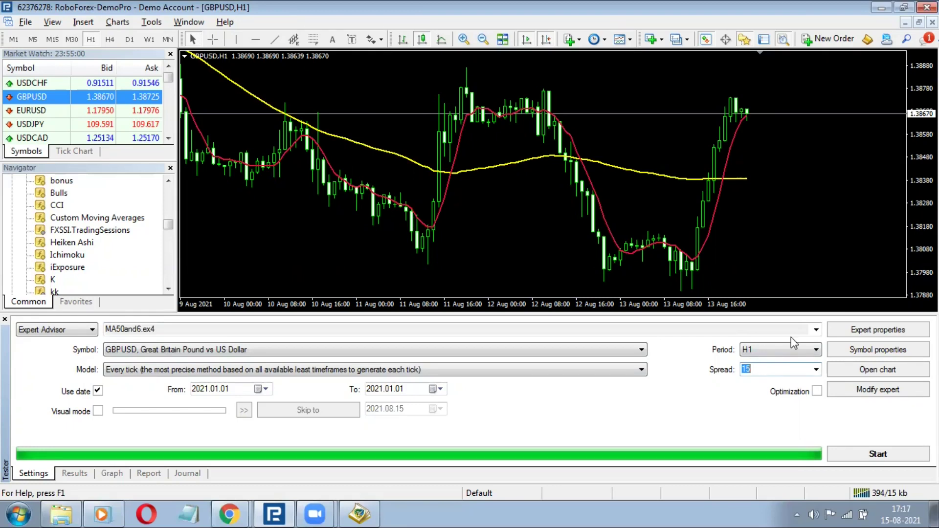
pyautogui.click(766, 374)
pyautogui.moveTo(764, 366); pyautogui.dragTo(717, 374)
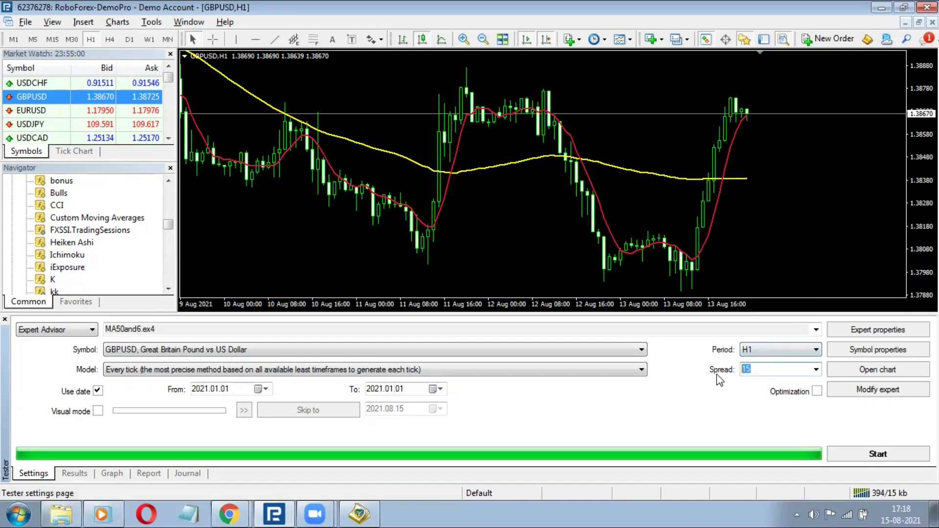
pyautogui.write('20')
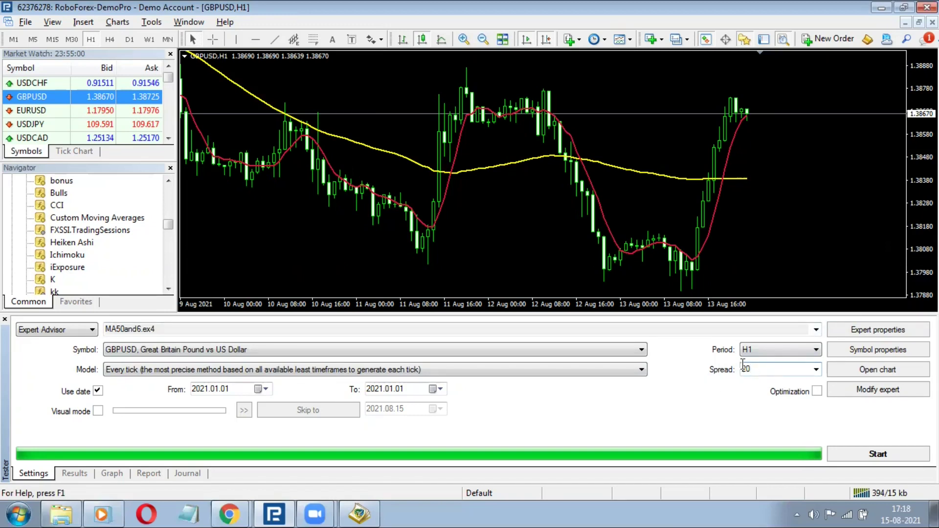
pyautogui.press('BackSpace')
pyautogui.moveTo(771, 369); pyautogui.dragTo(731, 370)
pyautogui.write('15')
# In the MA50and6 expert inputs, set Trail_Points to 20, Trail_Step to 10 and Trail_Above to 5.
pyautogui.click(847, 329)
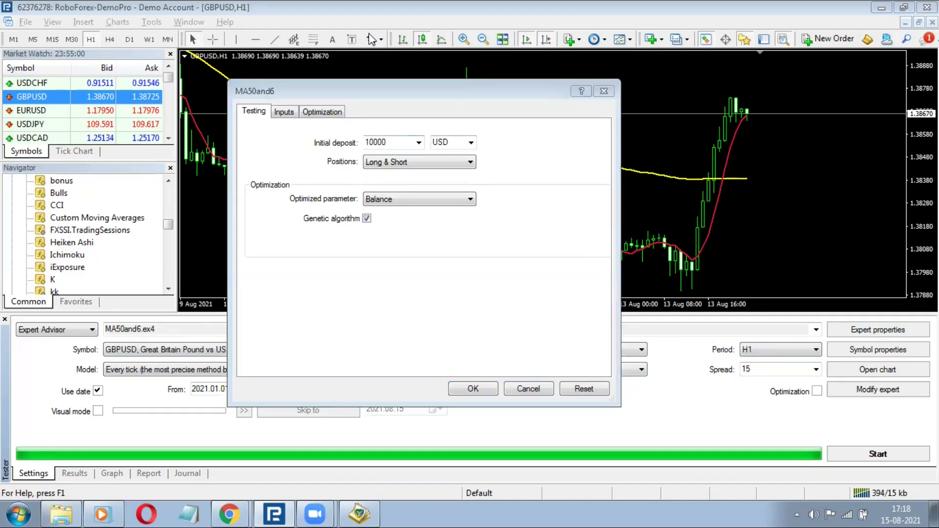
pyautogui.click(283, 112)
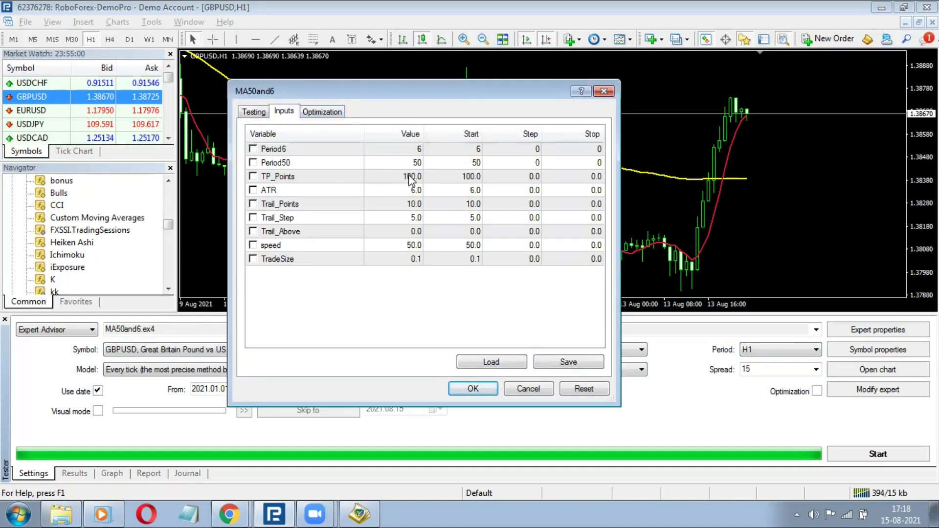
pyautogui.doubleClick(408, 204)
pyautogui.write('20')
pyautogui.doubleClick(410, 218)
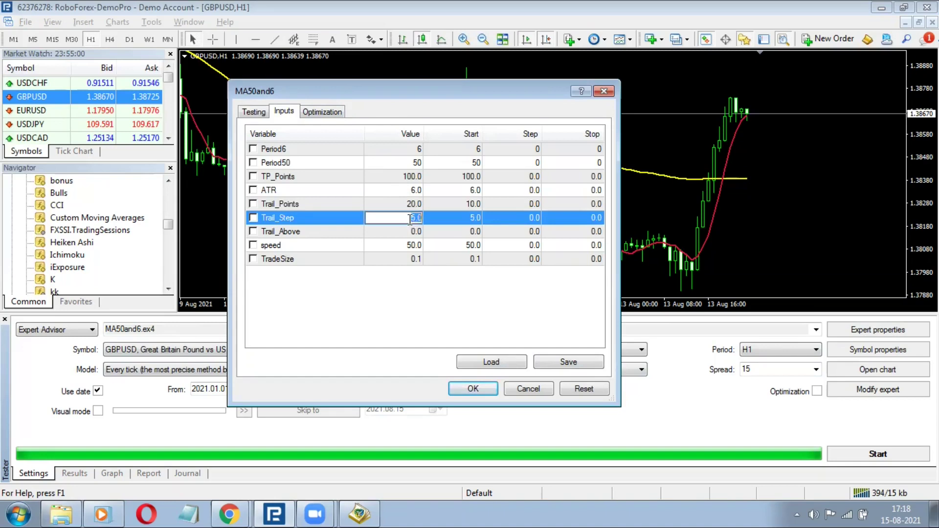
pyautogui.write('10')
pyautogui.press('Down')
pyautogui.write('5')
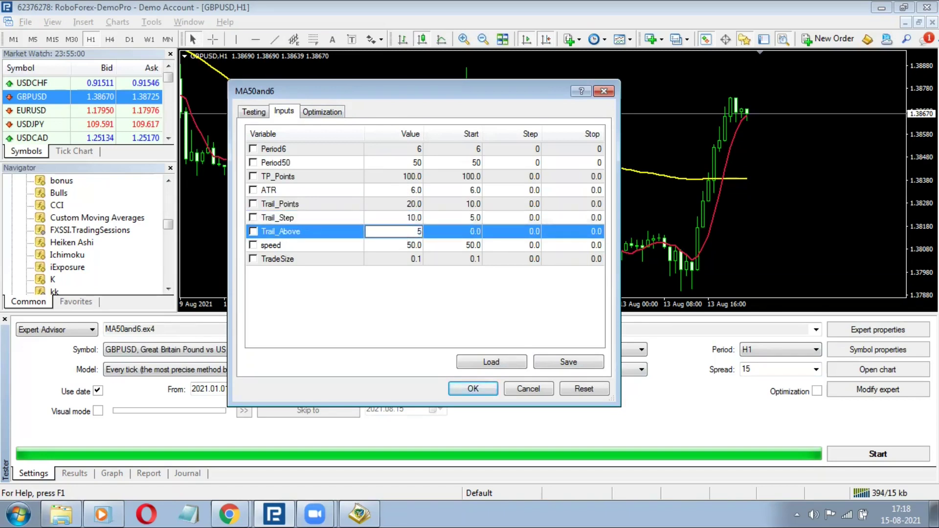
pyautogui.click(389, 275)
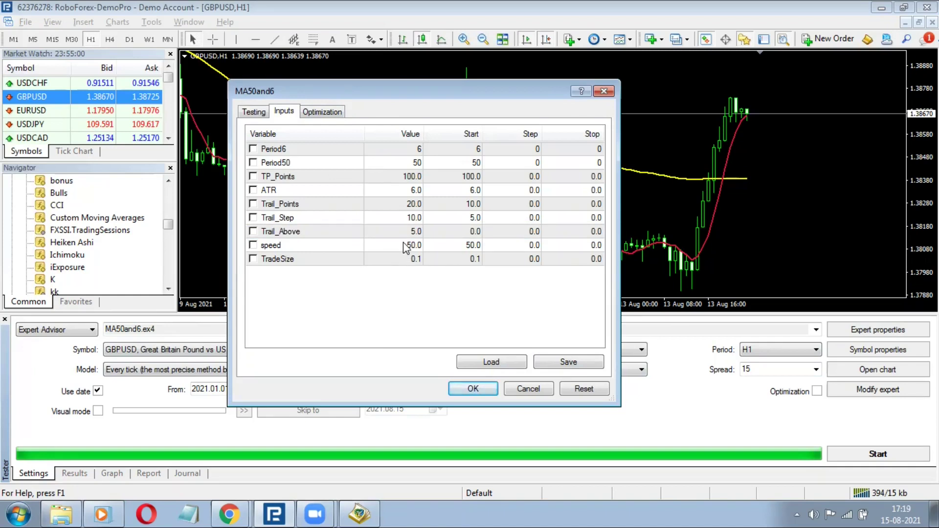
# Set the speed input's value to 0.
pyautogui.doubleClick(405, 245)
pyautogui.write('0')
pyautogui.click(425, 286)
# Try a value of 40 for the speed input and return it to 0.
pyautogui.doubleClick(404, 245)
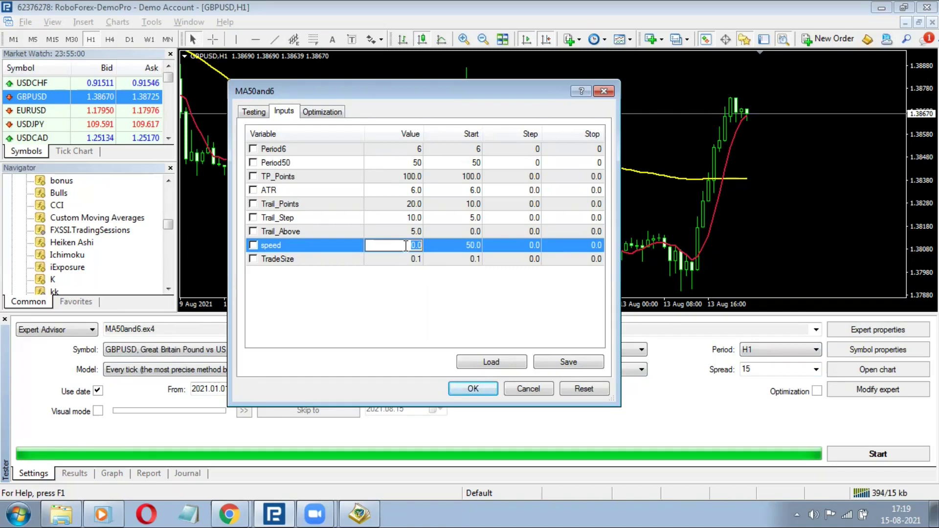
pyautogui.write('40')
pyautogui.press('BackSpace')
pyautogui.press('BackSpace')
pyautogui.write('0')
pyautogui.click(448, 38)
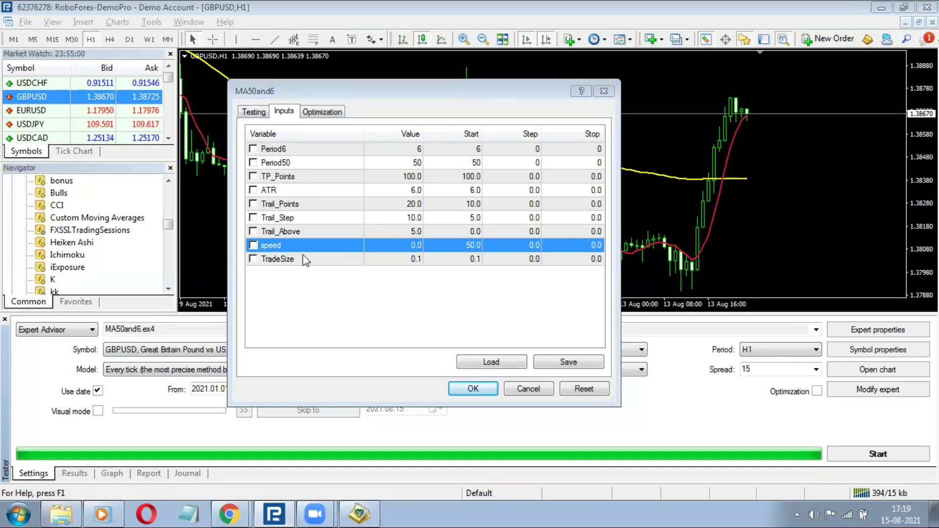
# Set TradeSize to 1, check the testing options, and accept the expert properties.
pyautogui.doubleClick(406, 261)
pyautogui.write('1')
pyautogui.click(412, 323)
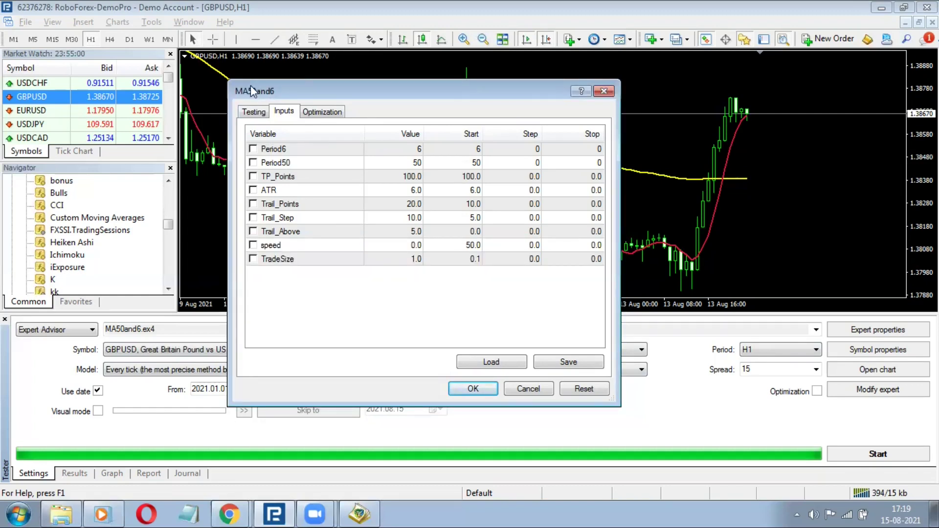
pyautogui.click(253, 112)
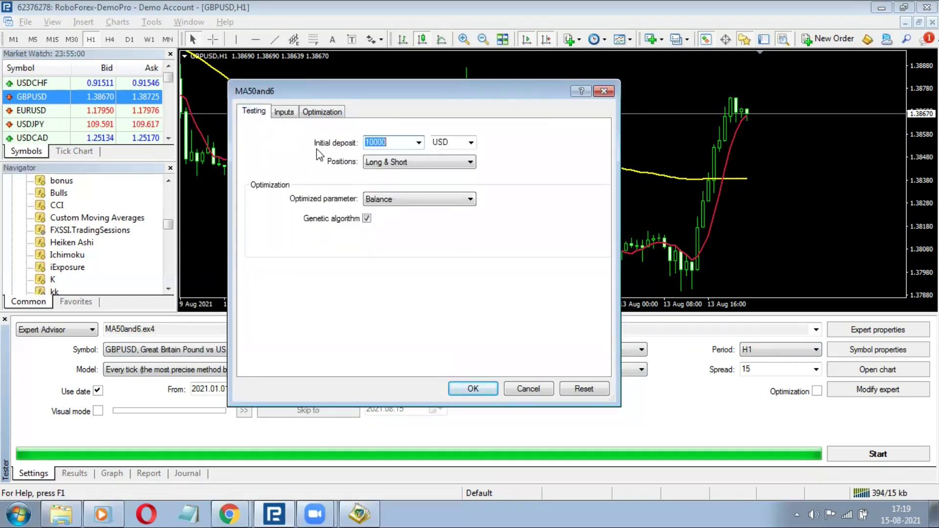
pyautogui.click(471, 390)
# Start the MA50and6 backtest on GBPUSD H1 and check the model choices, keeping Every tick.
pyautogui.click(877, 454)
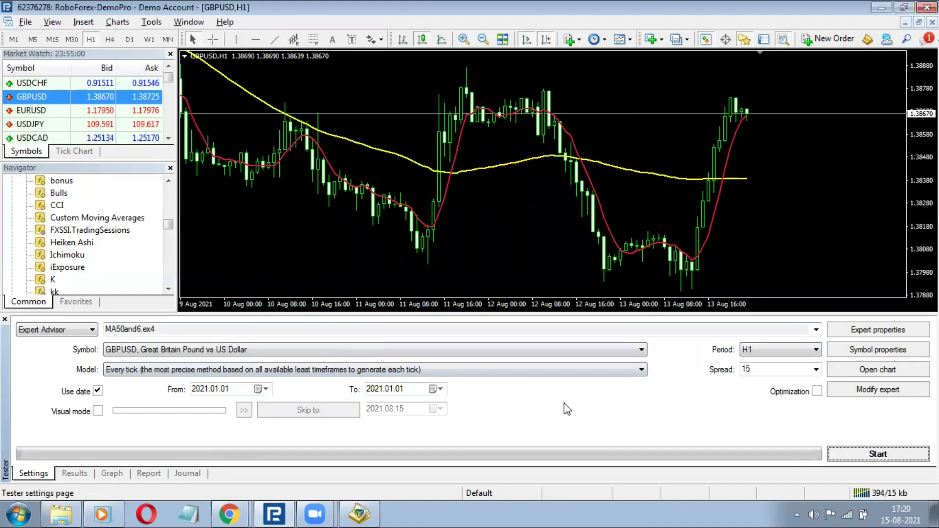
pyautogui.click(856, 457)
pyautogui.click(168, 370)
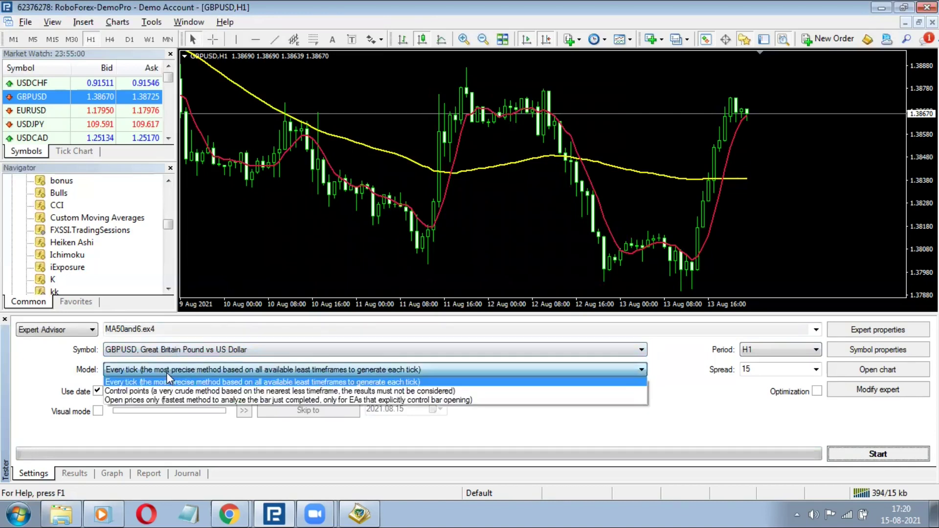
pyautogui.click(167, 373)
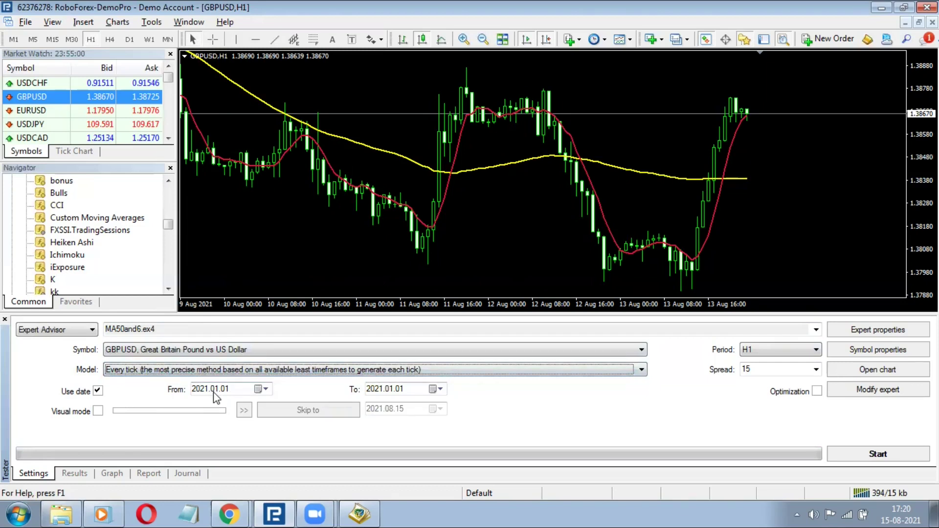
# Run the MA50and6 backtest with the end date set to 2021.06.01, and review its balance graph and report.
pyautogui.click(391, 389)
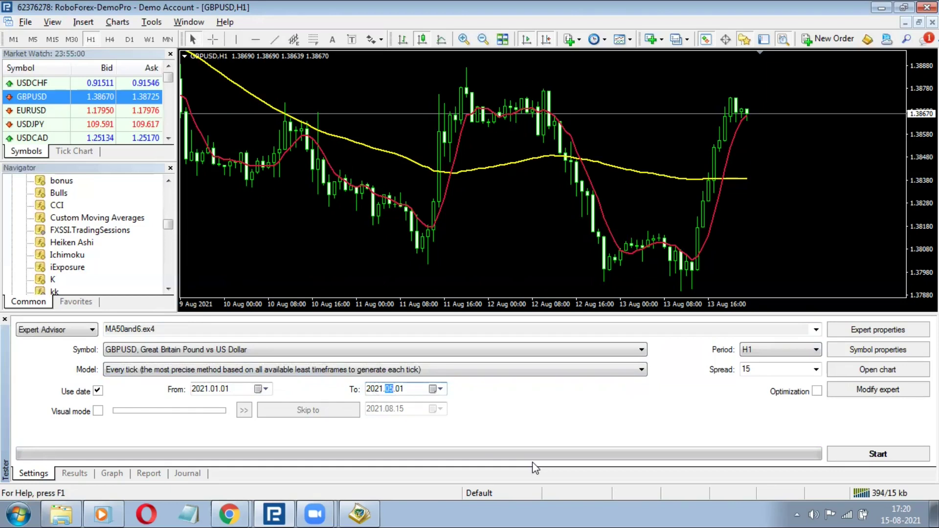
pyautogui.click(863, 453)
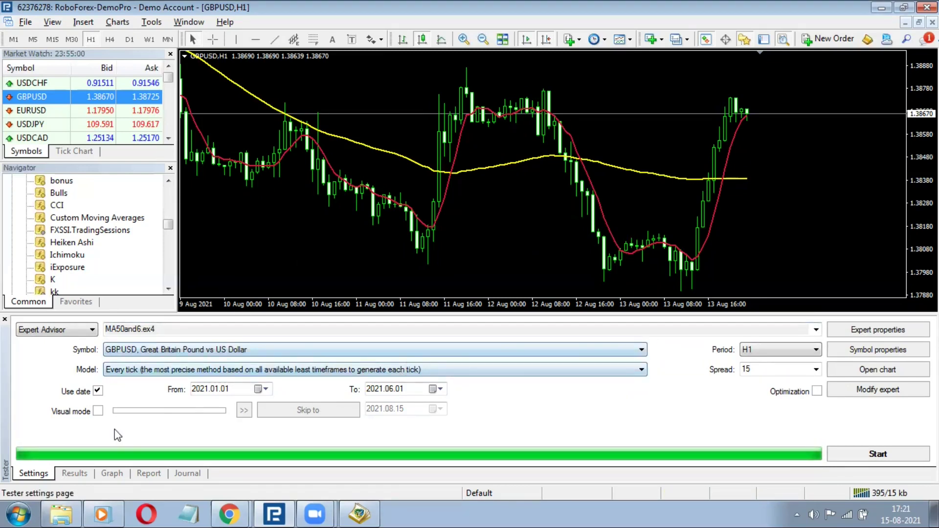
pyautogui.click(105, 473)
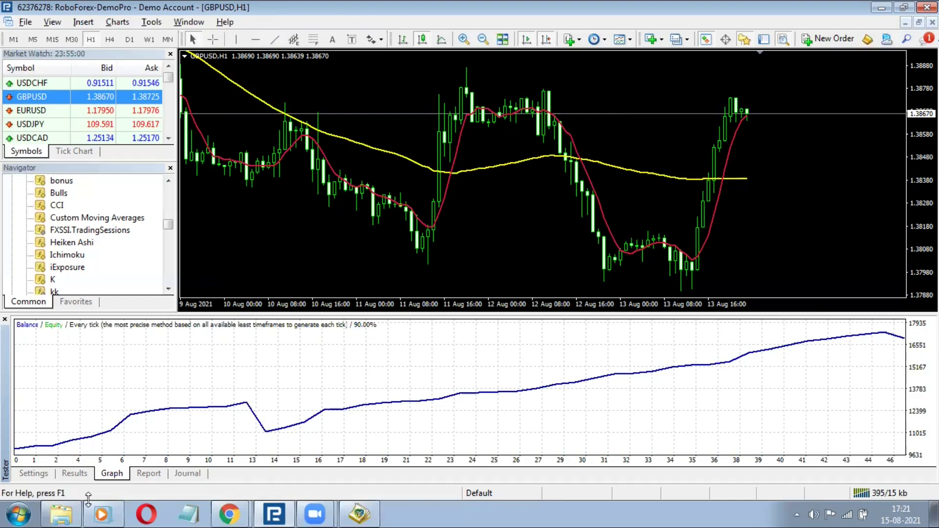
pyautogui.click(147, 473)
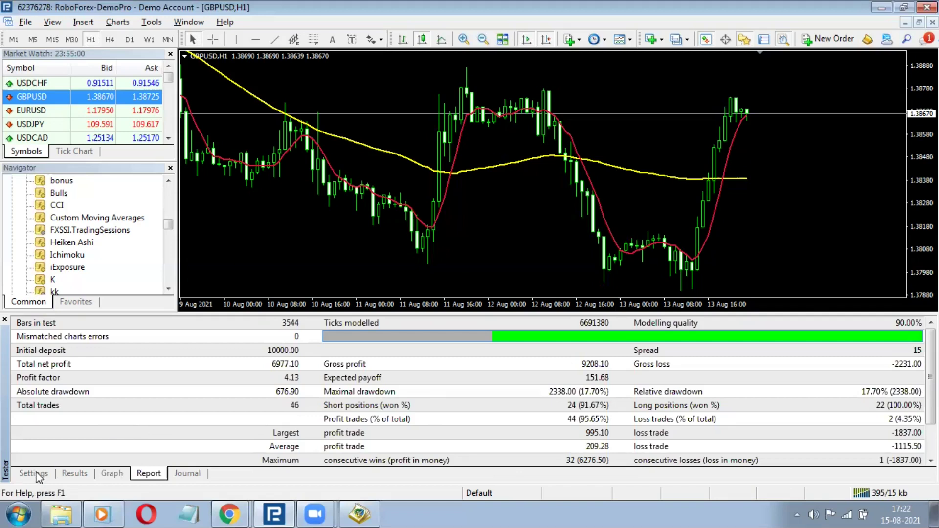
# Switch to MetaEditor and view the MA50and6.mq4 source code with its input declarations.
pyautogui.click(364, 512)
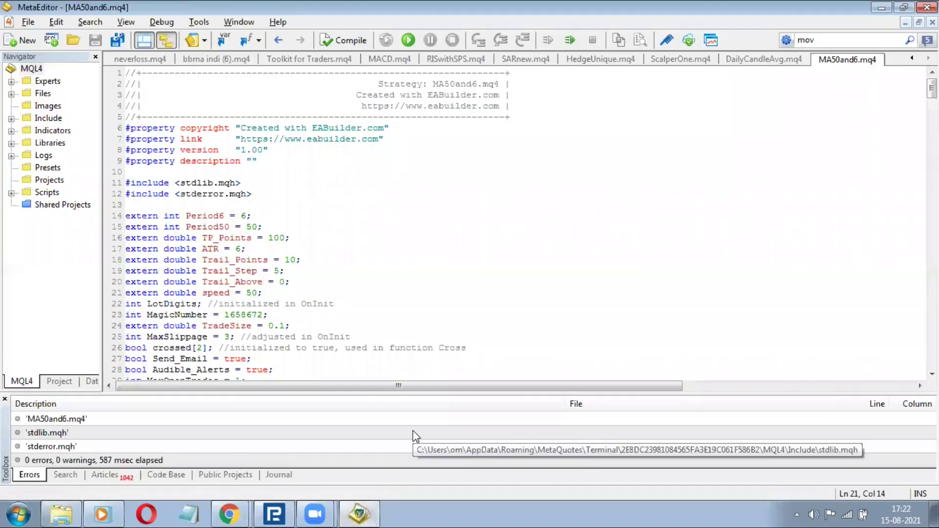
pyautogui.click(430, 249)
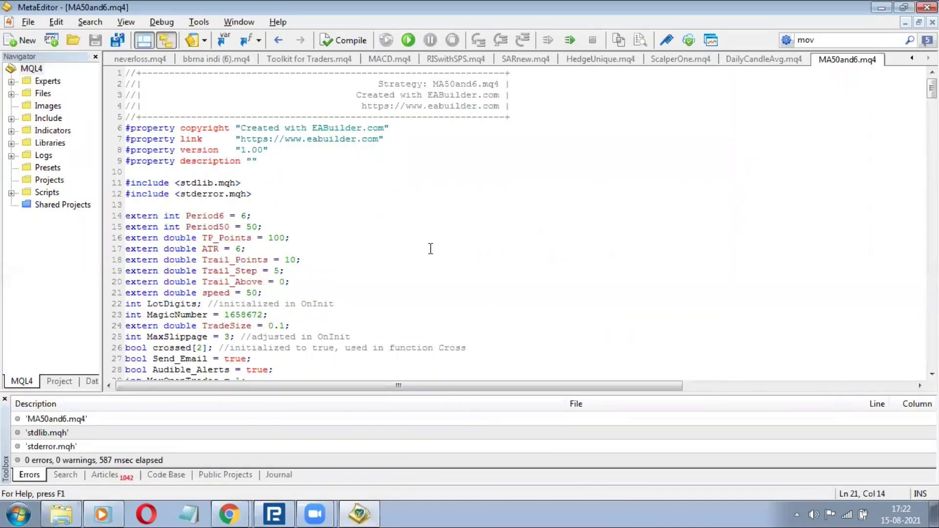